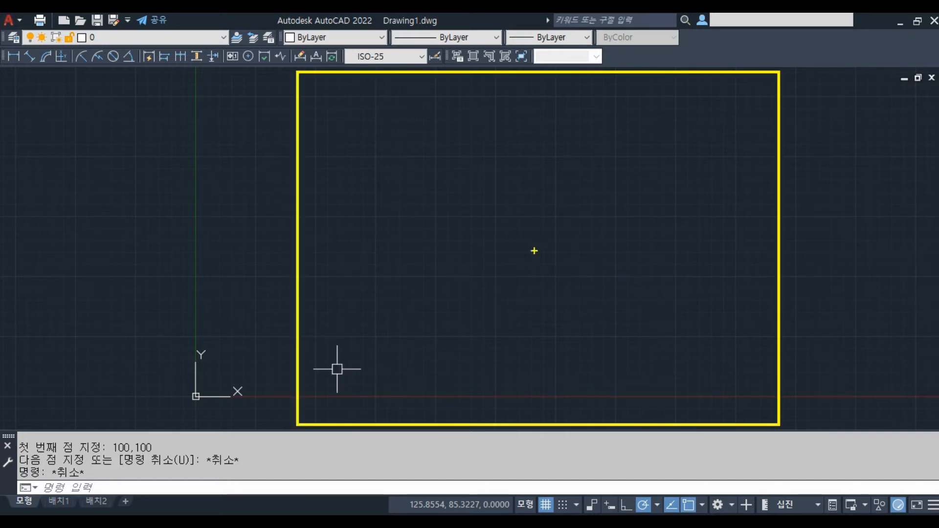
mouse_move(536, 244)
left_mouse_down()
mouse_move(536, 279)
mouse_move(551, 307)
mouse_move(570, 281)
left_mouse_up()
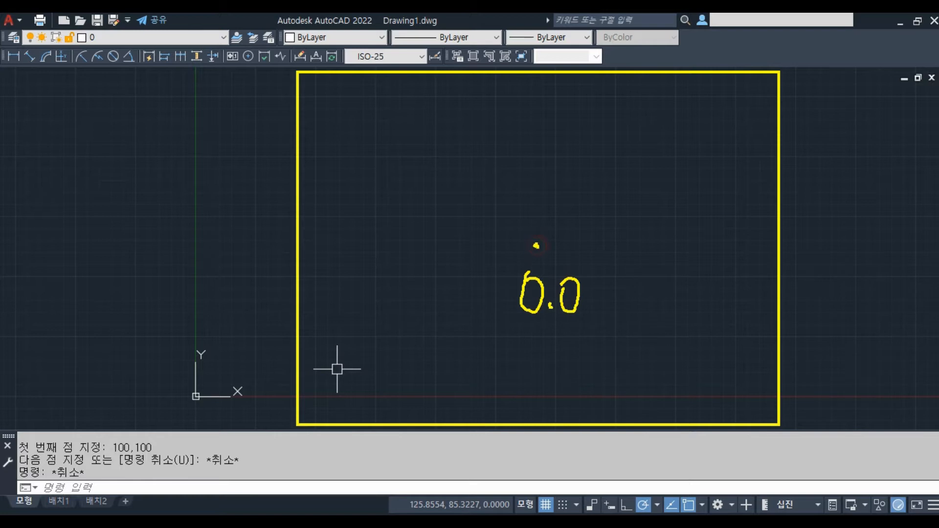
mouse_move(534, 246)
left_mouse_down()
mouse_move(723, 244)
mouse_move(719, 259)
left_mouse_up()
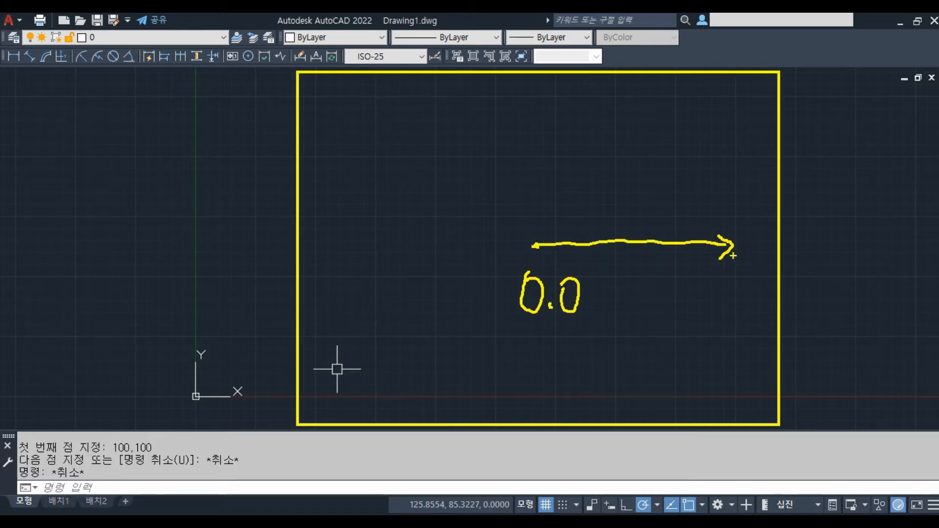
left_click_drag(685, 278, 707, 306)
left_click_drag(704, 277, 683, 304)
left_click(723, 280)
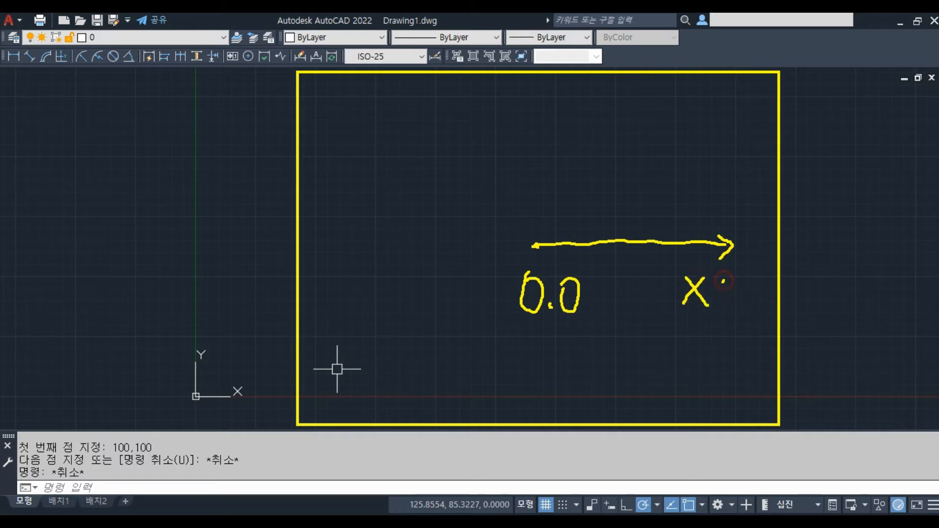
left_click(720, 308)
mouse_move(534, 244)
left_mouse_down()
mouse_move(536, 105)
mouse_move(527, 114)
mouse_move(548, 106)
left_mouse_up()
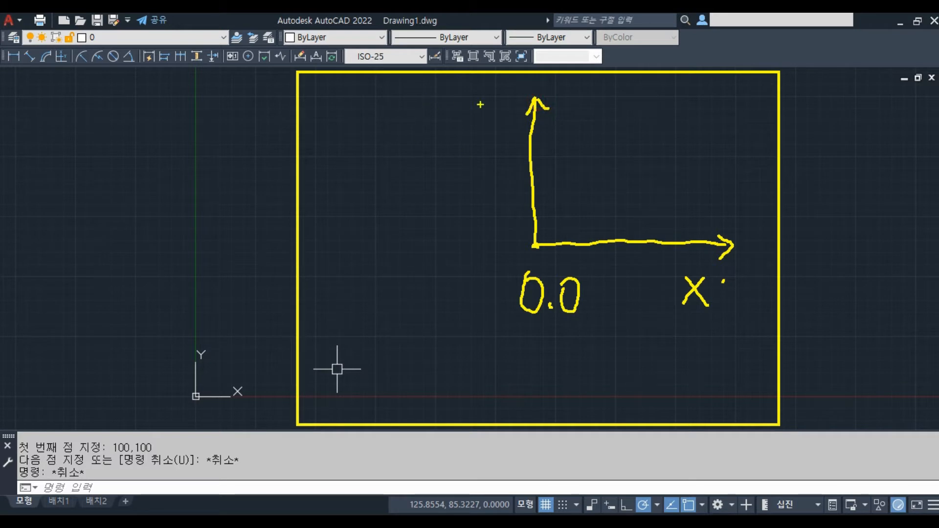
left_click_drag(480, 103, 517, 135)
key("r")
left_click(535, 244)
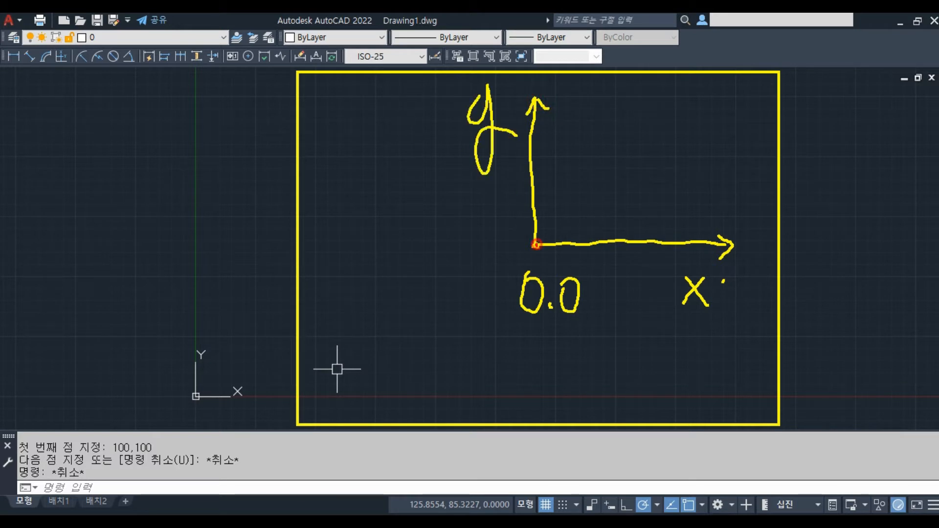
mouse_move(536, 244)
left_mouse_down()
mouse_move(465, 234)
mouse_move(352, 245)
left_mouse_up()
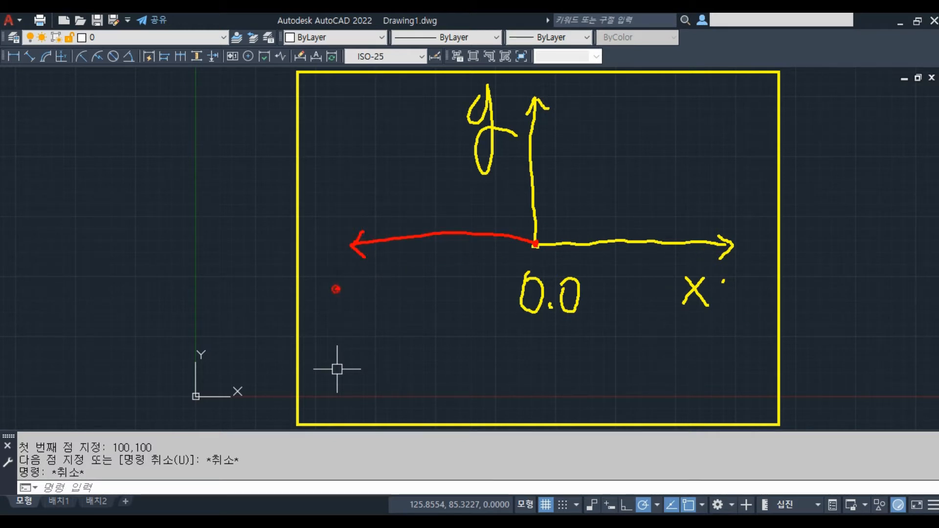
left_click_drag(335, 289, 377, 289)
mouse_move(400, 299)
left_mouse_down()
mouse_move(417, 266)
mouse_move(423, 302)
left_mouse_up()
mouse_move(535, 243)
left_mouse_down()
mouse_move(535, 410)
mouse_move(525, 391)
mouse_move(551, 401)
left_mouse_up()
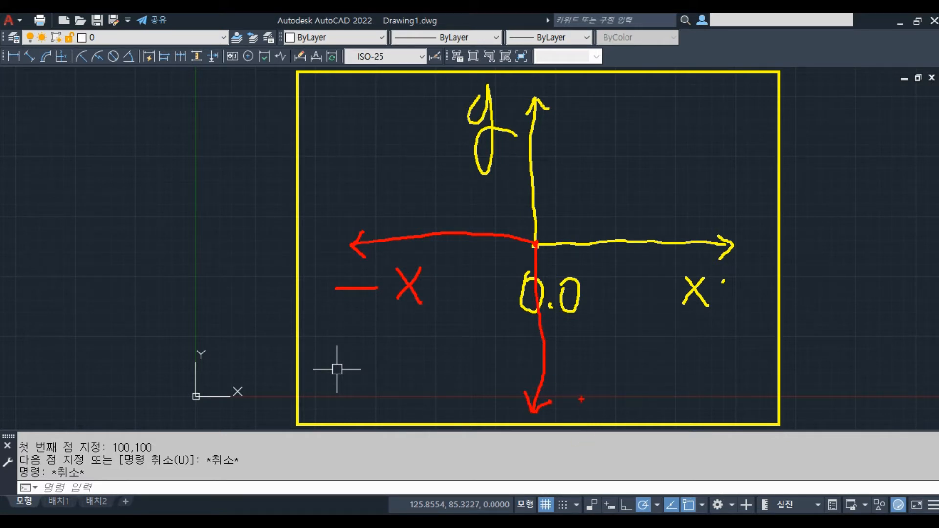
left_click_drag(567, 393, 580, 394)
mouse_move(605, 365)
left_mouse_down()
mouse_move(622, 372)
mouse_move(611, 413)
mouse_move(650, 417)
left_mouse_up()
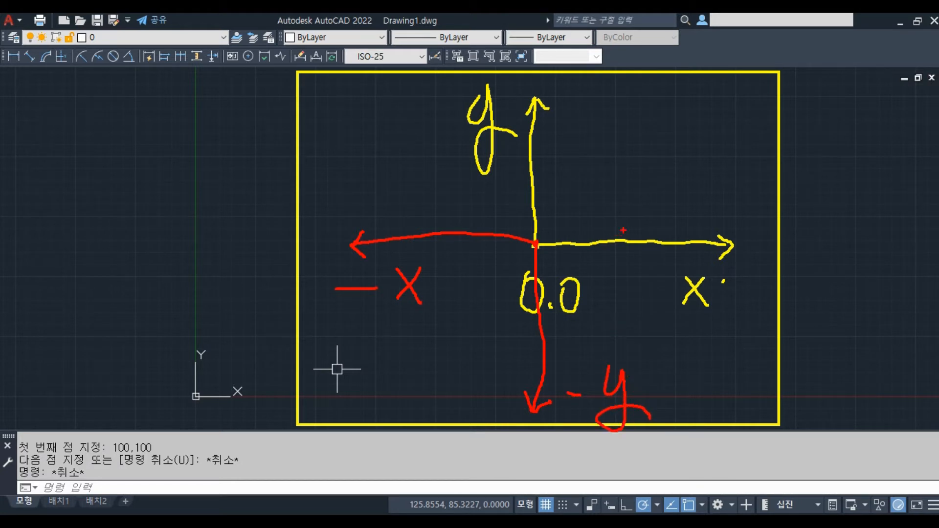
key("y")
left_click(643, 142)
mouse_move(536, 245)
left_mouse_down()
mouse_move(540, 230)
mouse_move(609, 209)
mouse_move(640, 228)
mouse_move(628, 238)
mouse_move(652, 167)
mouse_move(664, 168)
left_mouse_up()
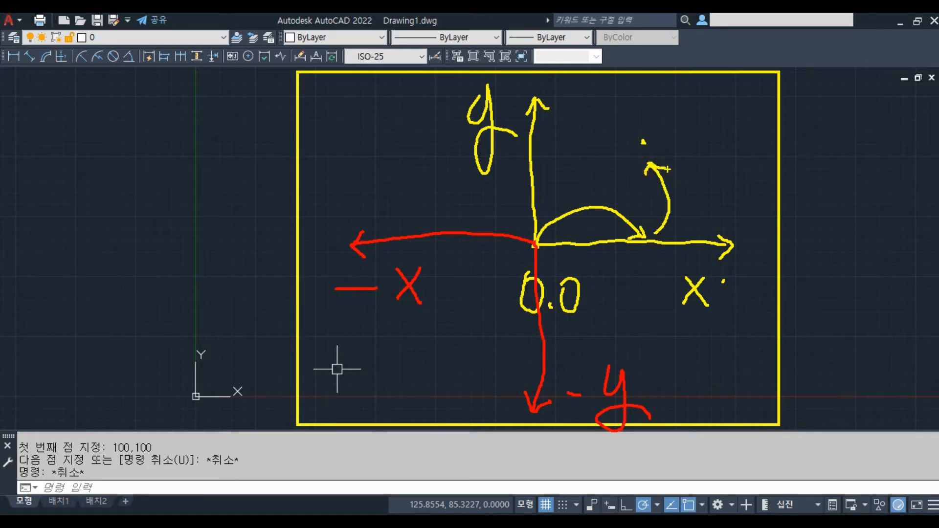
mouse_move(682, 117)
left_mouse_down()
mouse_move(706, 141)
mouse_move(680, 142)
mouse_move(739, 130)
left_mouse_up()
mouse_move(747, 113)
left_mouse_down()
mouse_move(753, 137)
mouse_move(743, 142)
mouse_move(763, 144)
left_mouse_up()
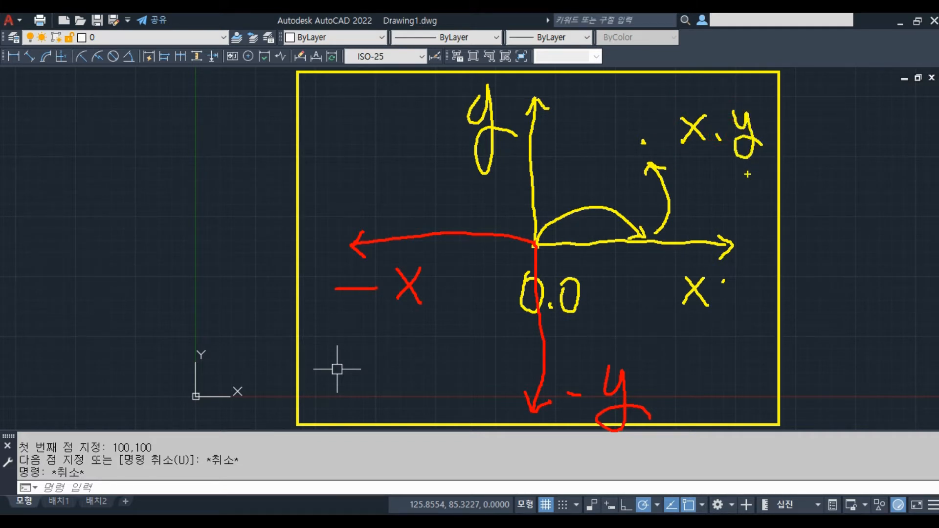
key("Escape")
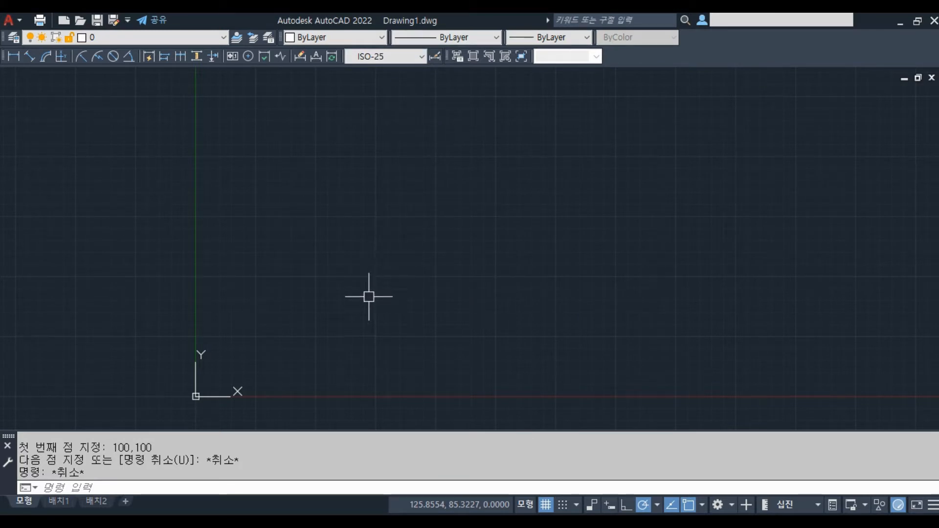
Step: Begin a line at the absolute coordinate 100,100
type("L")
key("Return")
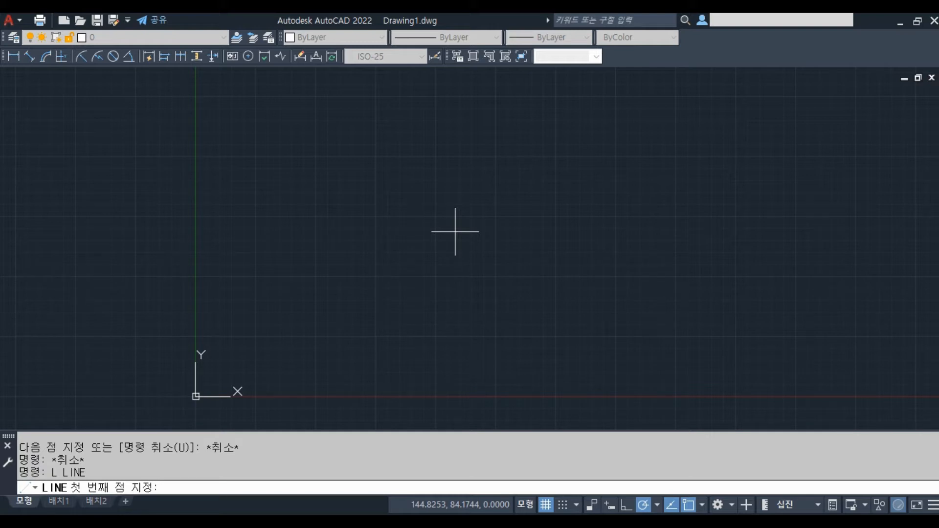
type("100,100")
key("Return")
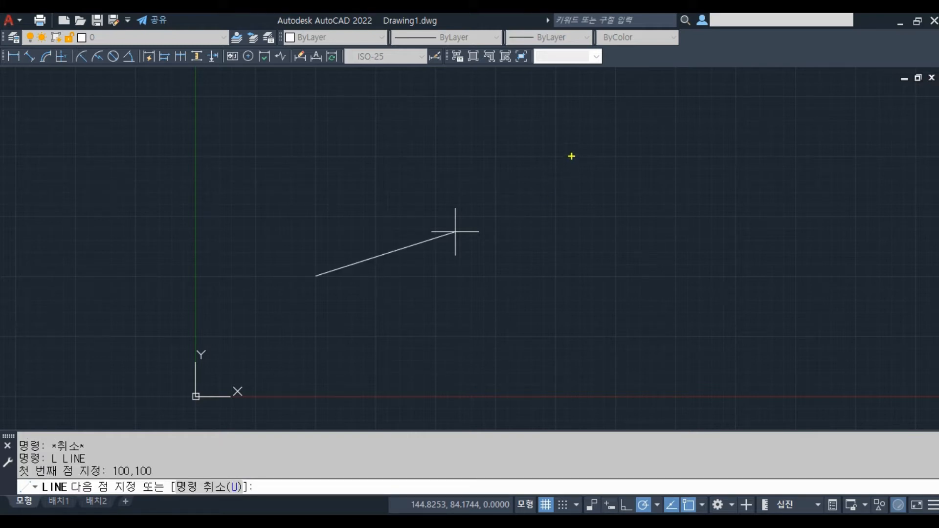
mouse_move(571, 144)
left_mouse_down()
mouse_move(555, 177)
mouse_move(604, 182)
left_mouse_up()
mouse_move(612, 142)
left_mouse_down()
mouse_move(626, 178)
mouse_move(653, 173)
left_mouse_up()
mouse_move(609, 194)
left_mouse_down()
mouse_move(593, 162)
mouse_move(606, 189)
mouse_move(612, 168)
mouse_move(608, 180)
left_mouse_up()
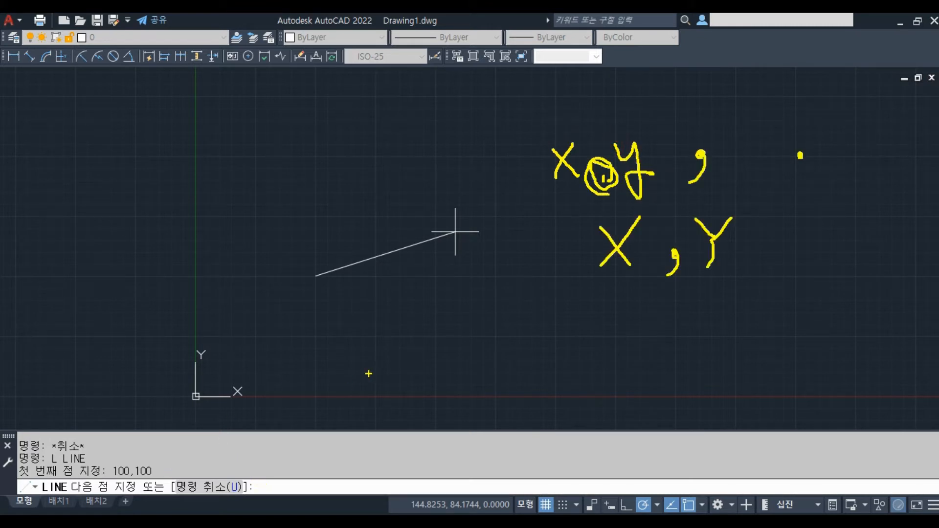
key("Escape")
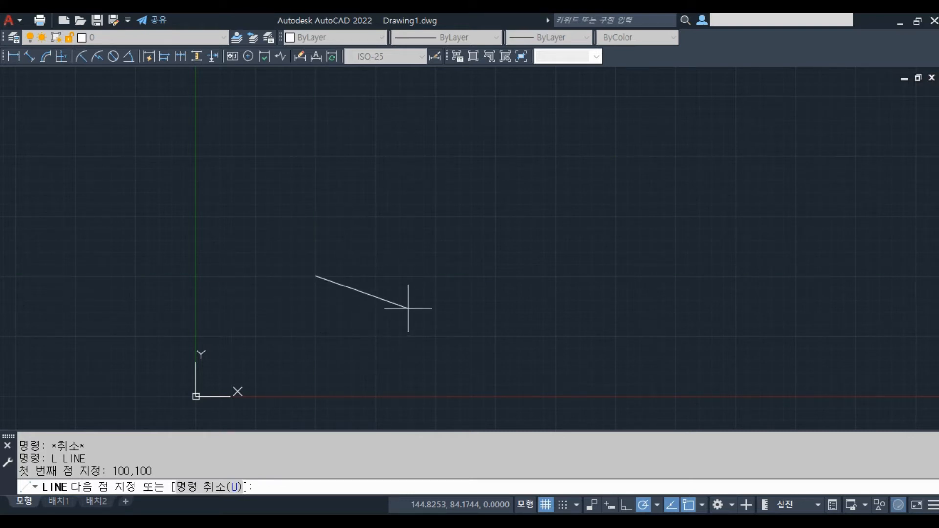
Step: Continue the line through the absolute coordinates 200,100, 200,200 and 100,200, then close it into a square
type("200,100")
key("Return")
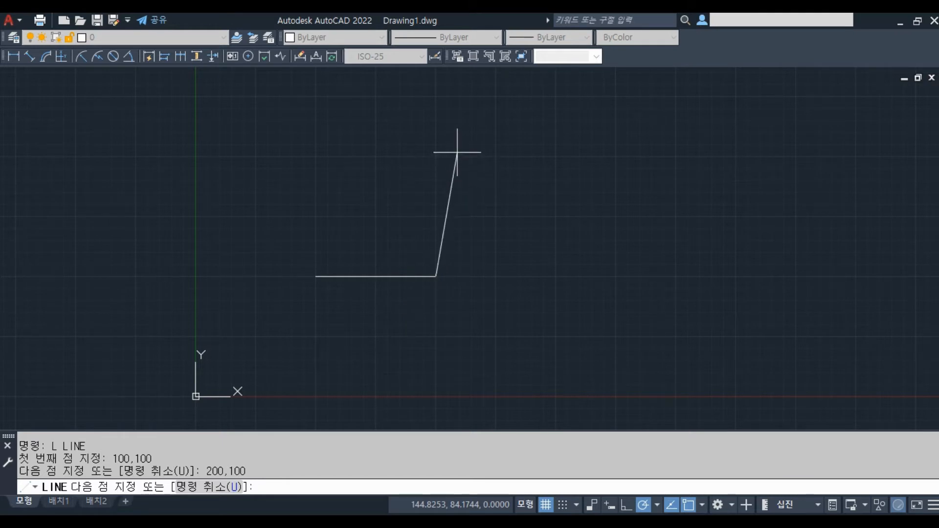
type("200,200")
key("Return")
type("100,200")
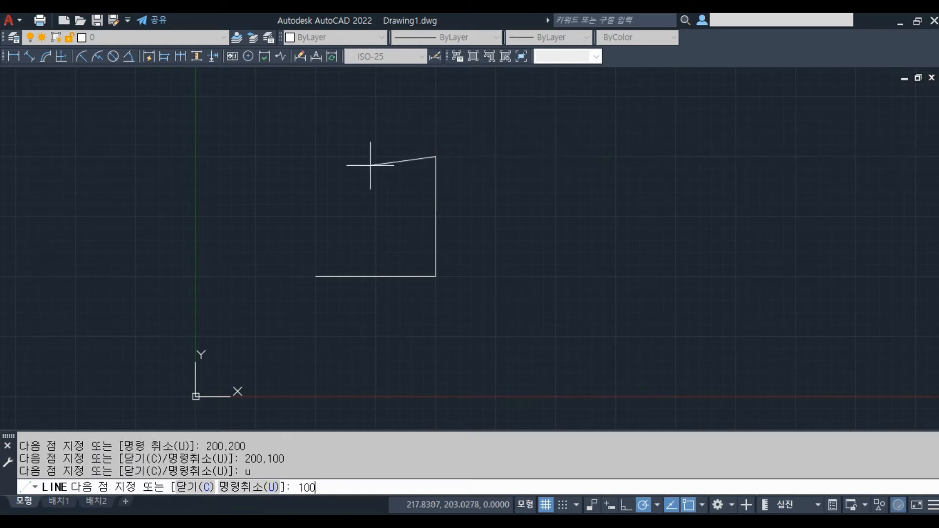
key("Return")
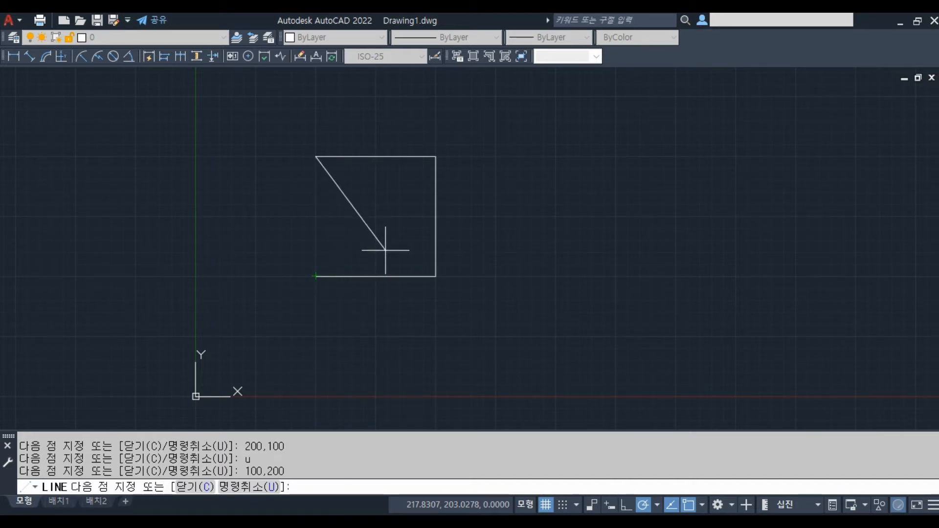
type("c")
key("Return")
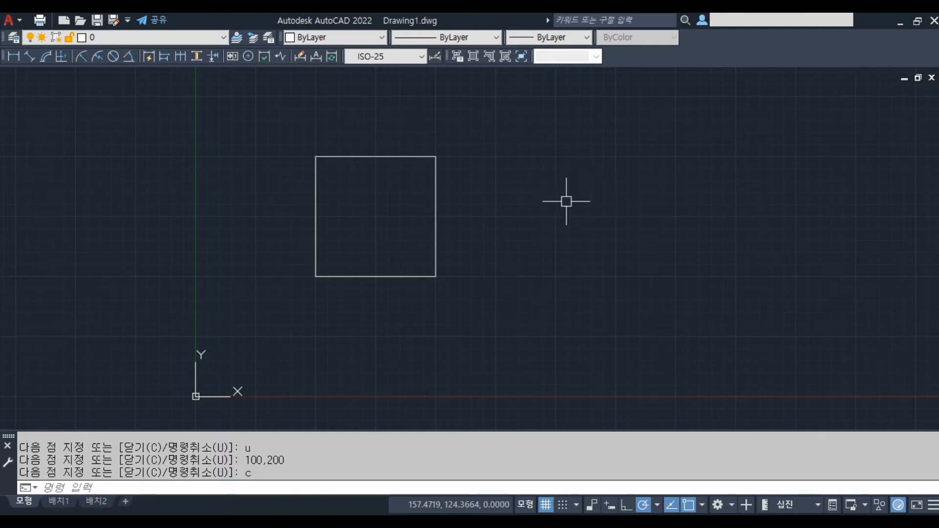
Step: Begin a new line at a free point beside the square, at about 284,132
type("l")
key("Return")
left_click(536, 237)
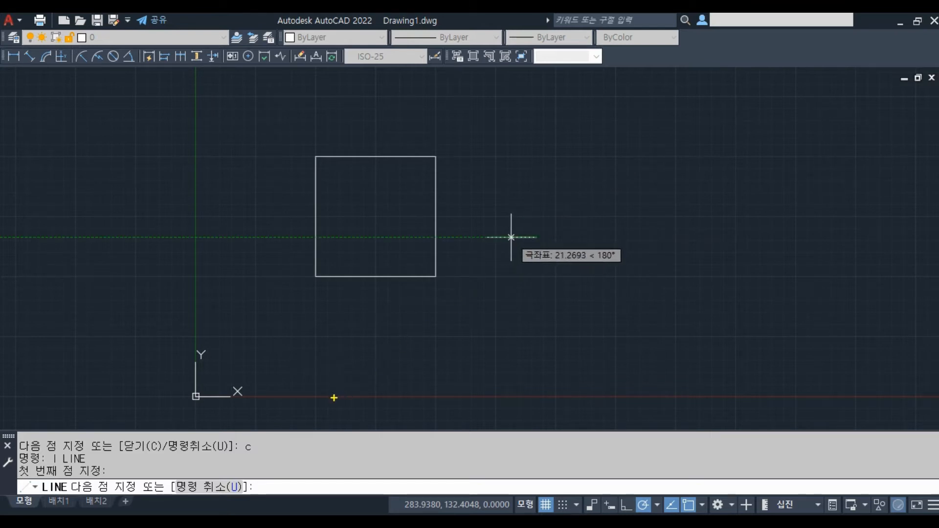
mouse_move(300, 415)
left_mouse_down()
mouse_move(411, 355)
mouse_move(803, 94)
left_mouse_up()
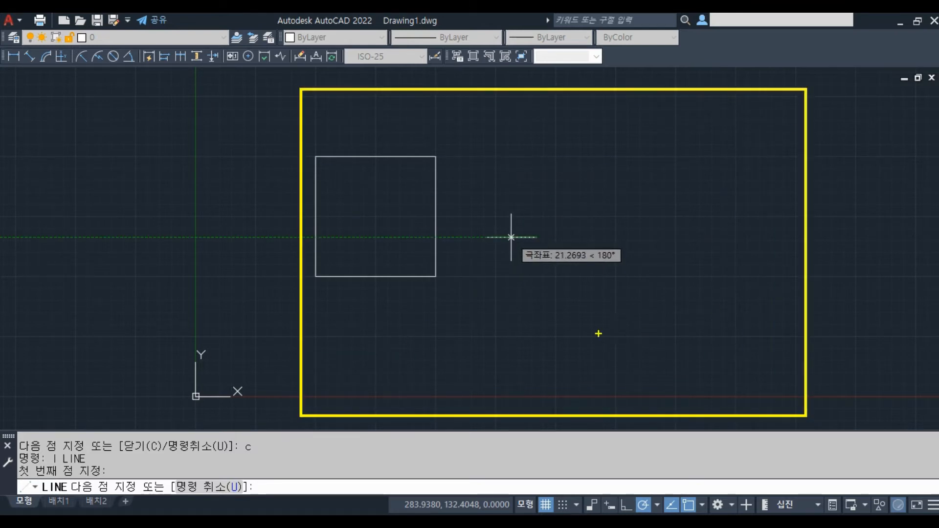
left_click(554, 242)
left_click_drag(570, 274, 559, 275)
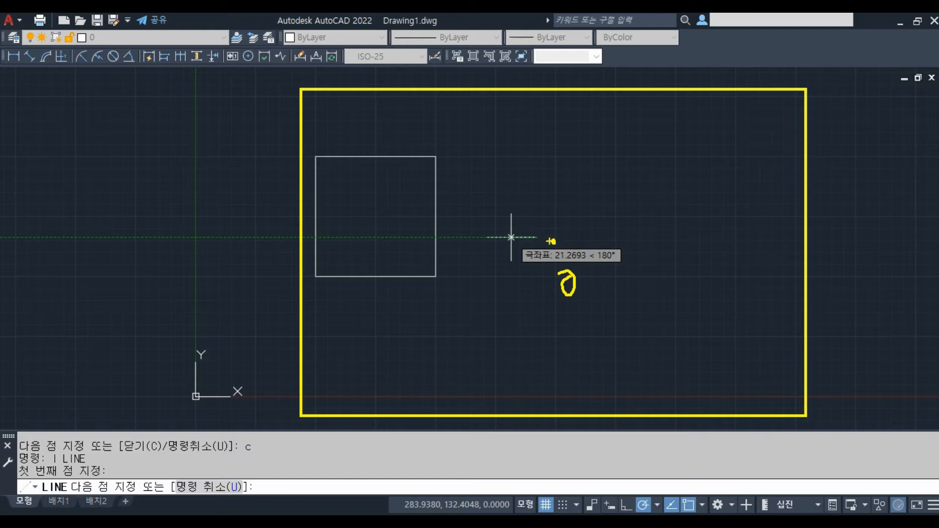
left_click(584, 293)
left_click_drag(602, 273, 590, 275)
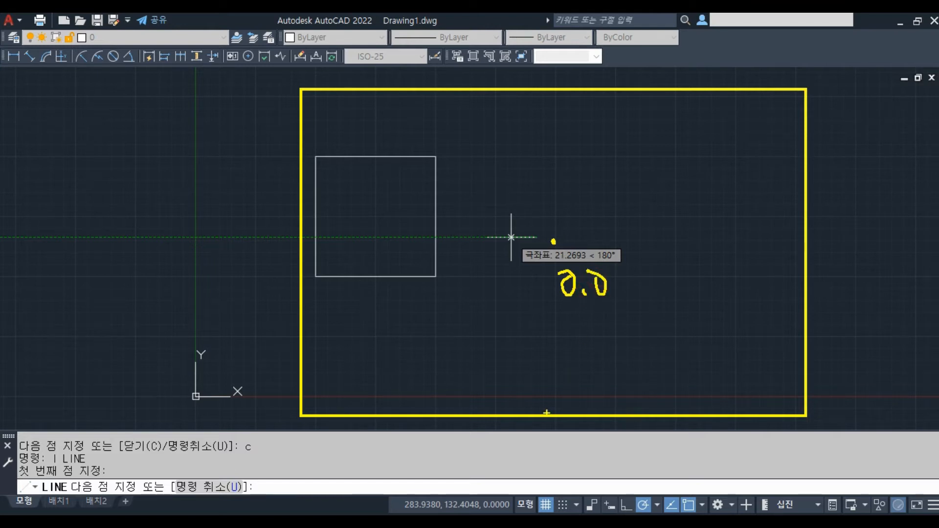
key("Escape")
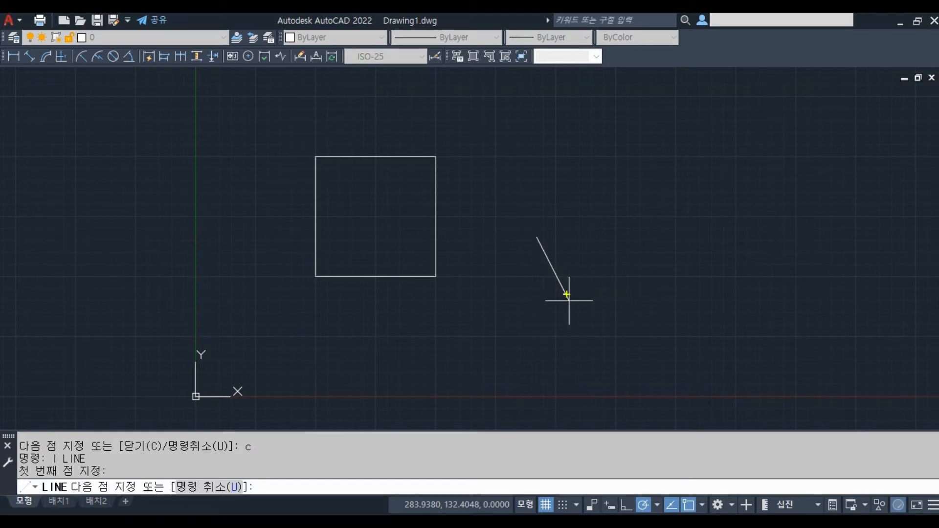
mouse_move(522, 261)
left_mouse_down()
mouse_move(514, 276)
mouse_move(523, 262)
left_mouse_up()
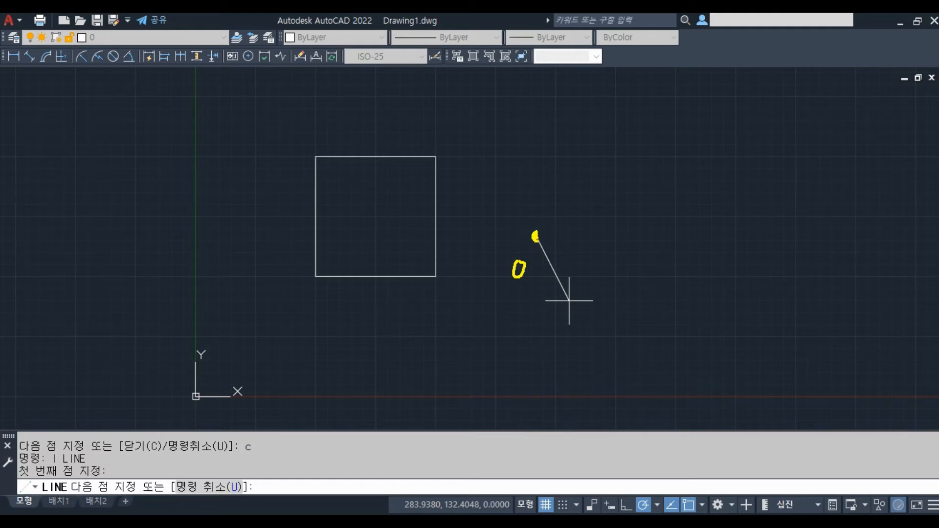
mouse_move(546, 239)
left_mouse_down()
mouse_move(624, 243)
mouse_move(607, 263)
mouse_move(662, 261)
mouse_move(643, 280)
left_mouse_up()
left_click_drag(648, 249, 677, 286)
mouse_move(553, 216)
left_mouse_down()
mouse_move(526, 128)
mouse_move(512, 170)
left_mouse_up()
mouse_move(541, 144)
left_mouse_down()
mouse_move(522, 128)
mouse_move(489, 126)
mouse_move(503, 139)
mouse_move(523, 126)
left_mouse_up()
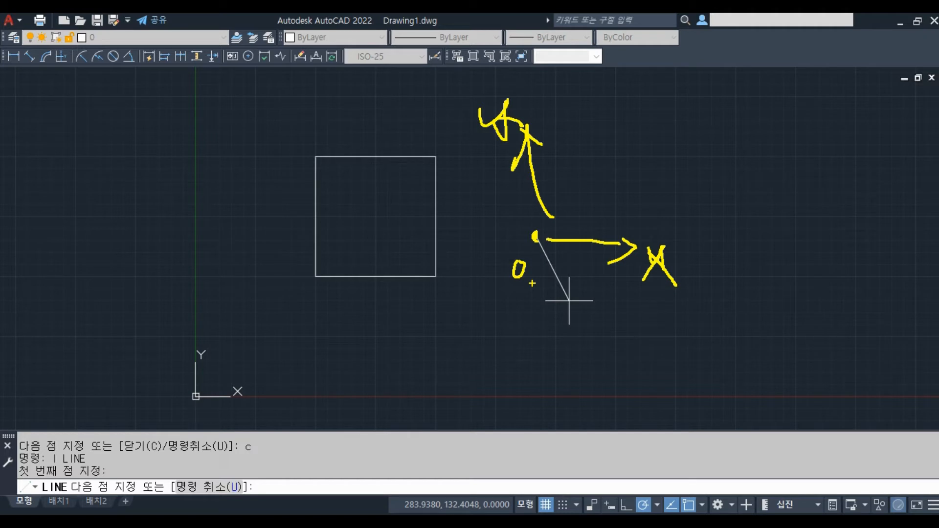
left_click_drag(654, 112, 615, 163)
left_click_drag(620, 126, 651, 167)
left_click_drag(679, 146, 681, 163)
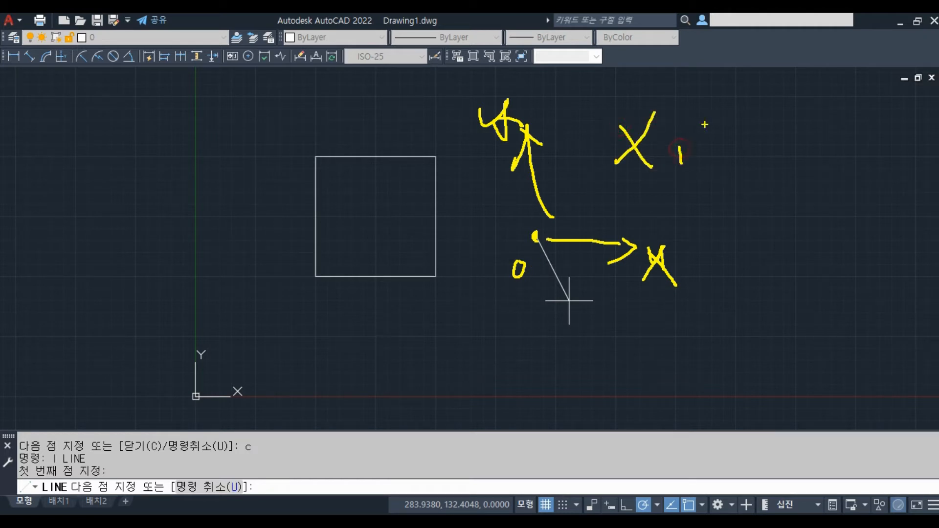
mouse_move(715, 110)
left_mouse_down()
mouse_move(743, 117)
mouse_move(767, 171)
left_mouse_up()
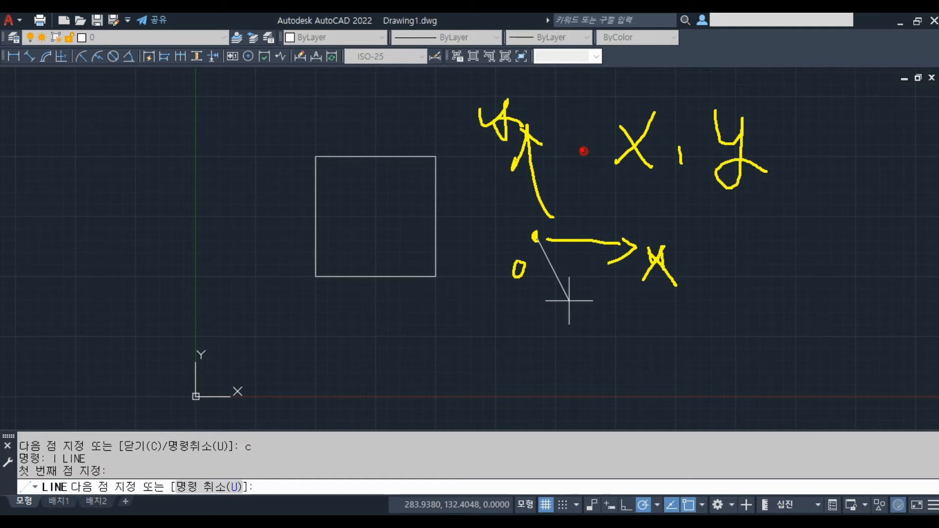
mouse_move(584, 151)
left_mouse_down()
mouse_move(575, 152)
mouse_move(591, 133)
mouse_move(560, 171)
mouse_move(752, 199)
left_mouse_up()
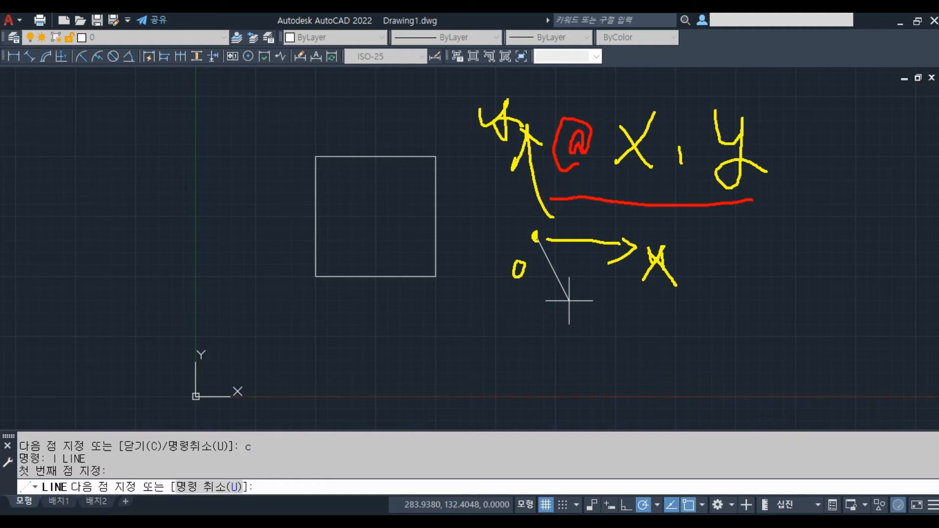
left_click_drag(549, 201, 748, 213)
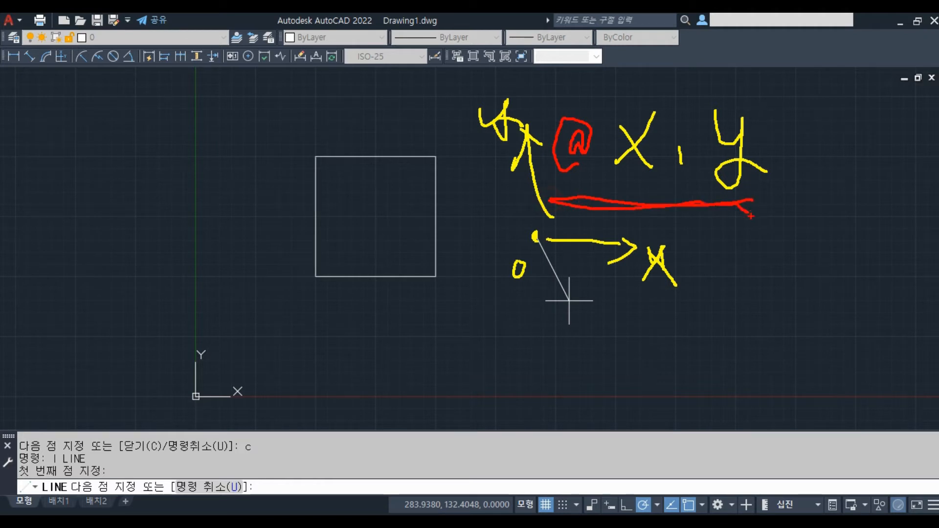
key("Escape")
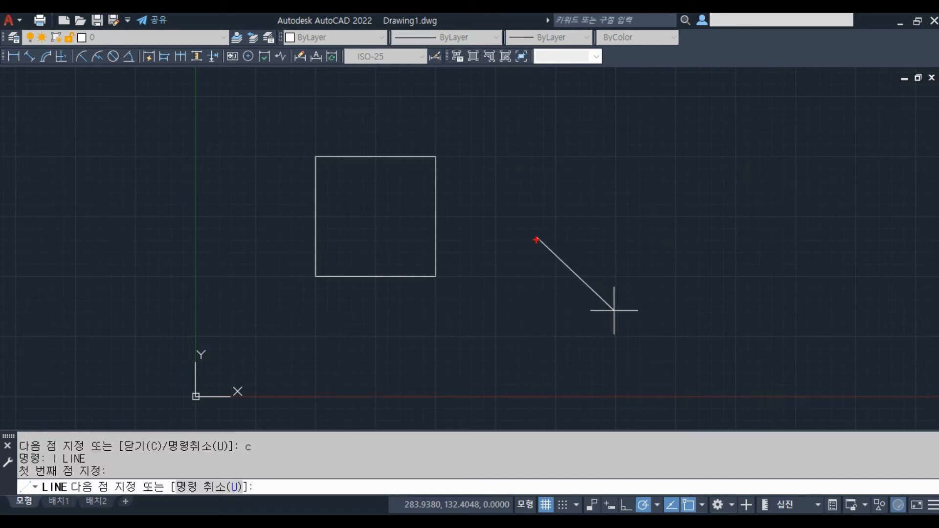
mouse_move(544, 241)
left_mouse_down()
mouse_move(688, 245)
mouse_move(665, 264)
mouse_move(660, 322)
left_mouse_up()
left_click_drag(654, 294, 695, 320)
mouse_move(541, 232)
left_mouse_down()
mouse_move(531, 147)
mouse_move(513, 170)
mouse_move(542, 155)
left_mouse_up()
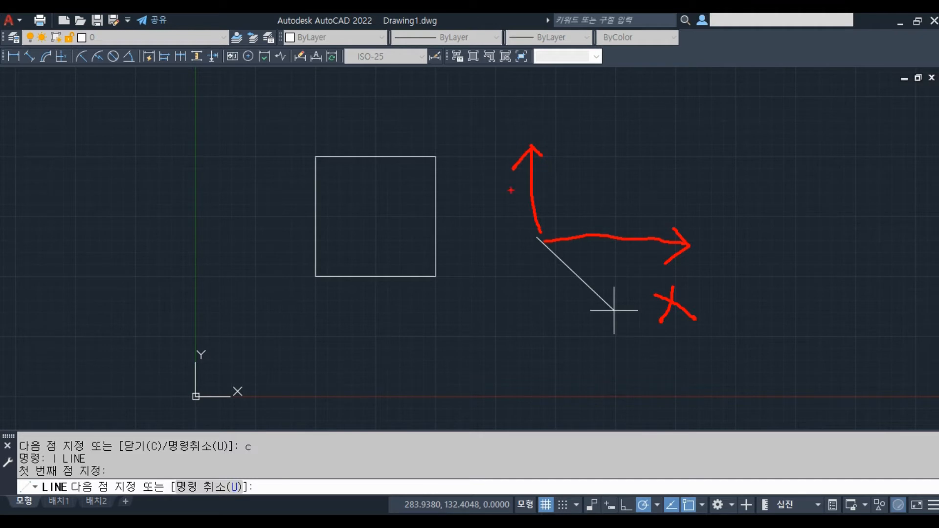
mouse_move(461, 137)
left_mouse_down()
mouse_move(483, 200)
mouse_move(498, 185)
left_mouse_up()
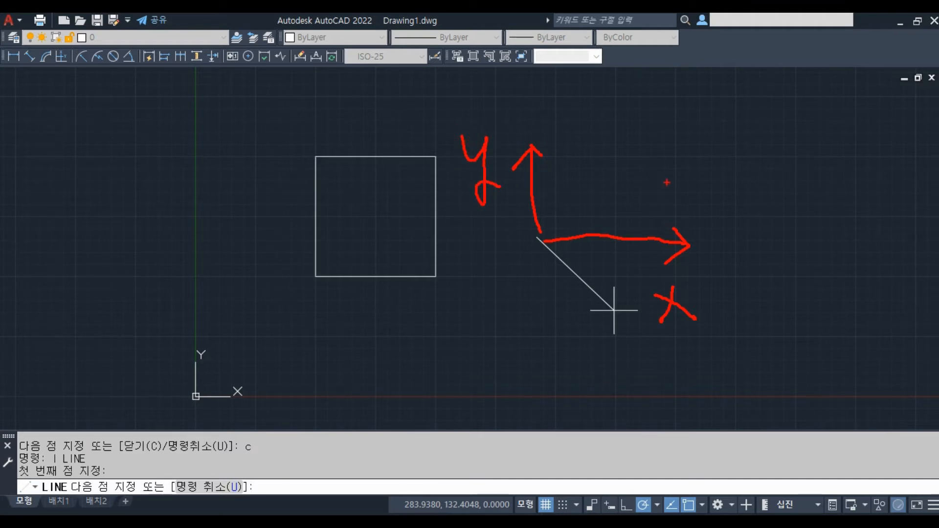
left_click_drag(701, 124, 699, 130)
key("Escape")
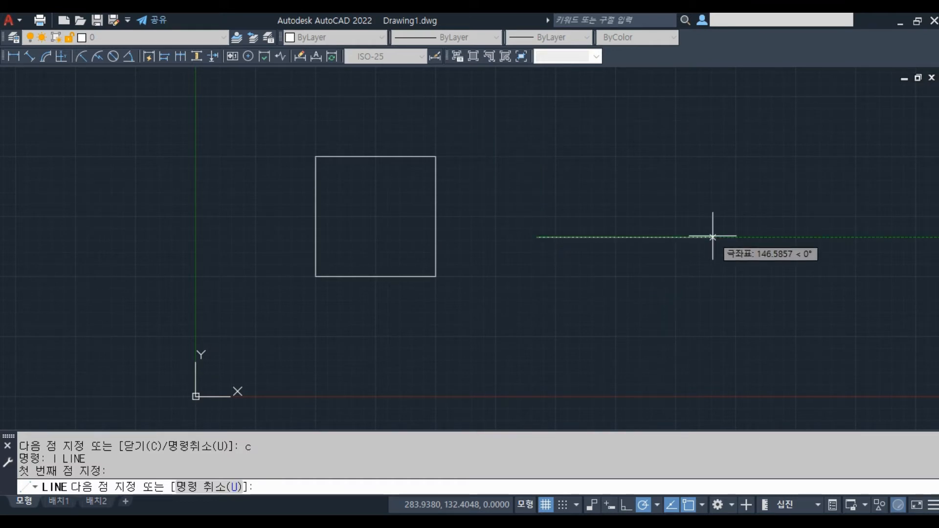
mouse_move(685, 255)
left_mouse_down()
mouse_move(659, 280)
mouse_move(683, 295)
left_mouse_up()
left_click_drag(691, 282, 694, 301)
mouse_move(703, 282)
left_mouse_down()
mouse_move(710, 304)
mouse_move(704, 282)
mouse_move(739, 290)
left_mouse_up()
left_click(726, 289)
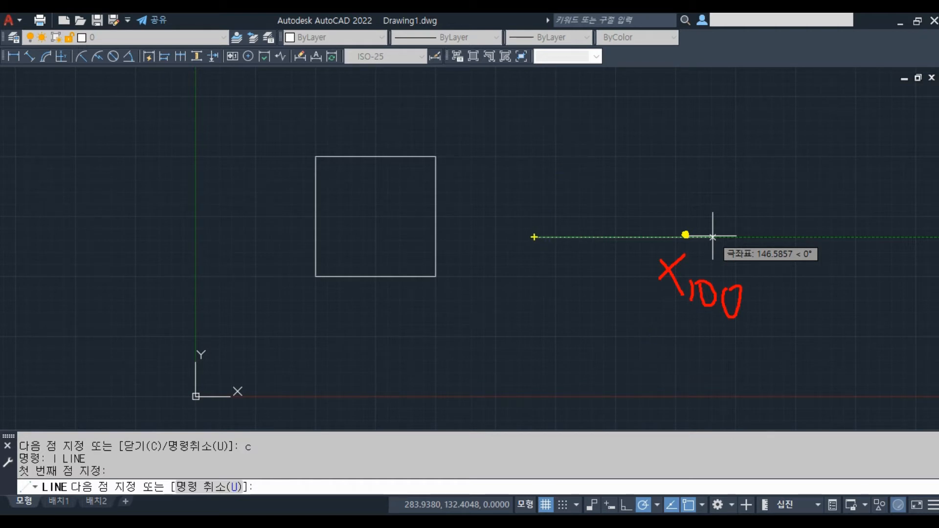
mouse_move(536, 236)
left_mouse_down()
mouse_move(603, 211)
mouse_move(646, 214)
mouse_move(631, 230)
left_mouse_up()
mouse_move(611, 175)
left_mouse_down()
mouse_move(632, 182)
mouse_move(626, 175)
left_mouse_up()
mouse_move(671, 121)
left_mouse_down()
mouse_move(656, 132)
mouse_move(682, 110)
mouse_move(639, 137)
left_mouse_up()
mouse_move(702, 94)
left_mouse_down()
mouse_move(704, 126)
mouse_move(719, 104)
mouse_move(742, 96)
mouse_move(770, 128)
left_mouse_up()
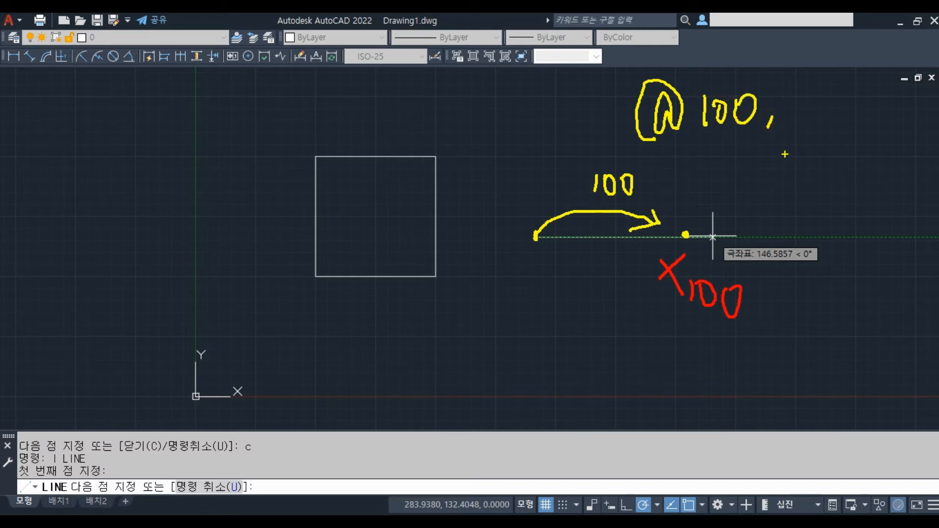
mouse_move(534, 237)
left_mouse_down()
mouse_move(537, 122)
mouse_move(519, 130)
left_mouse_up()
left_click_drag(540, 94, 557, 111)
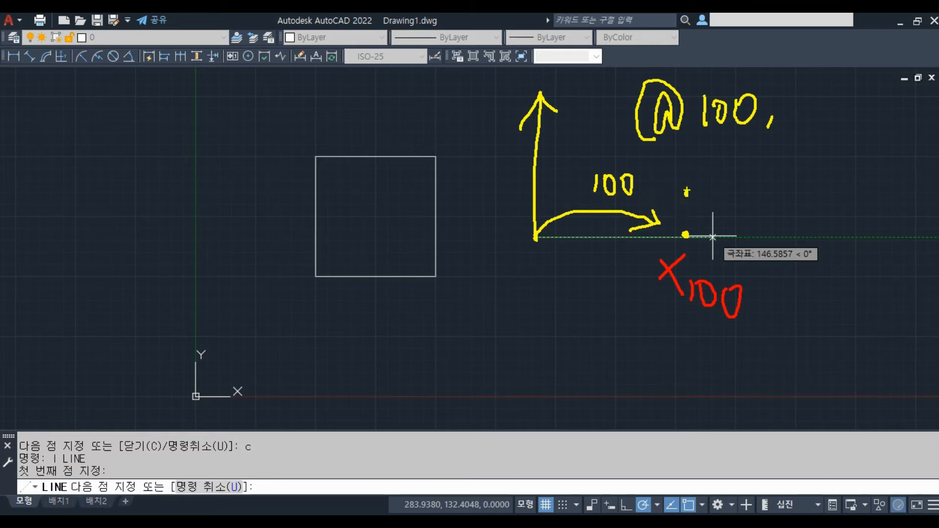
left_click_drag(700, 233, 710, 205)
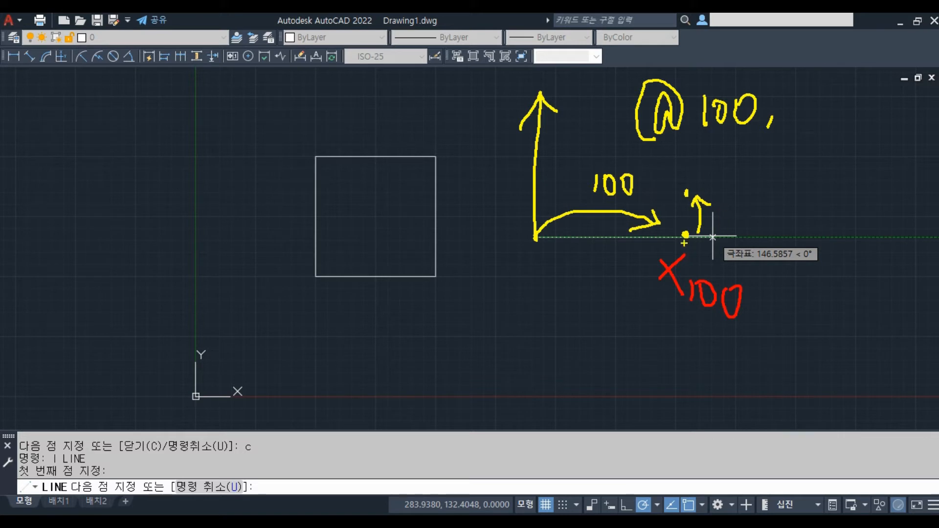
left_click_drag(475, 239, 693, 240)
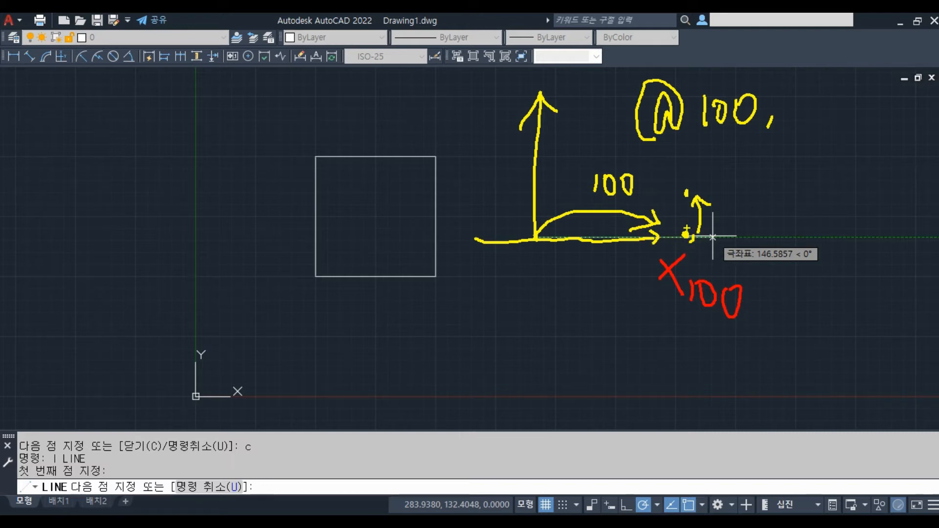
mouse_move(524, 223)
left_mouse_down()
mouse_move(518, 196)
mouse_move(471, 184)
mouse_move(483, 223)
mouse_move(498, 210)
left_mouse_up()
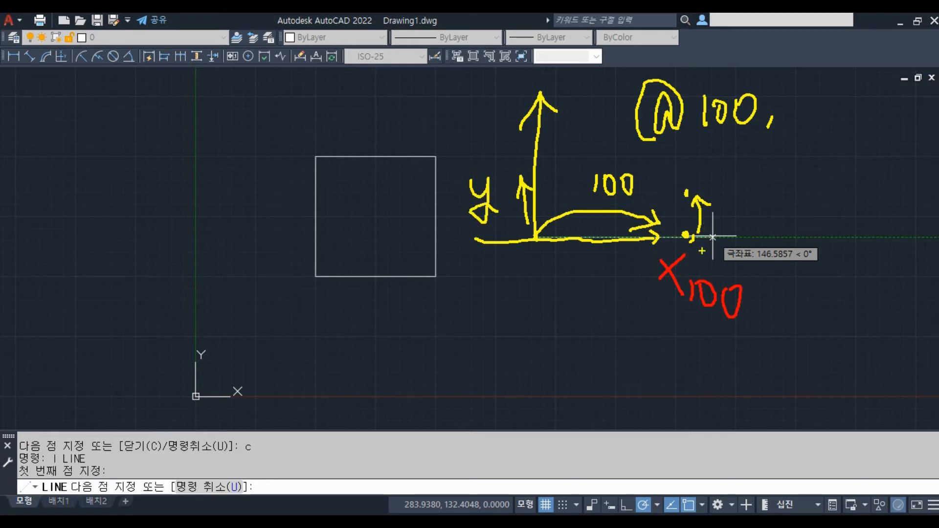
mouse_move(789, 193)
left_mouse_down()
mouse_move(787, 288)
mouse_move(798, 255)
left_mouse_up()
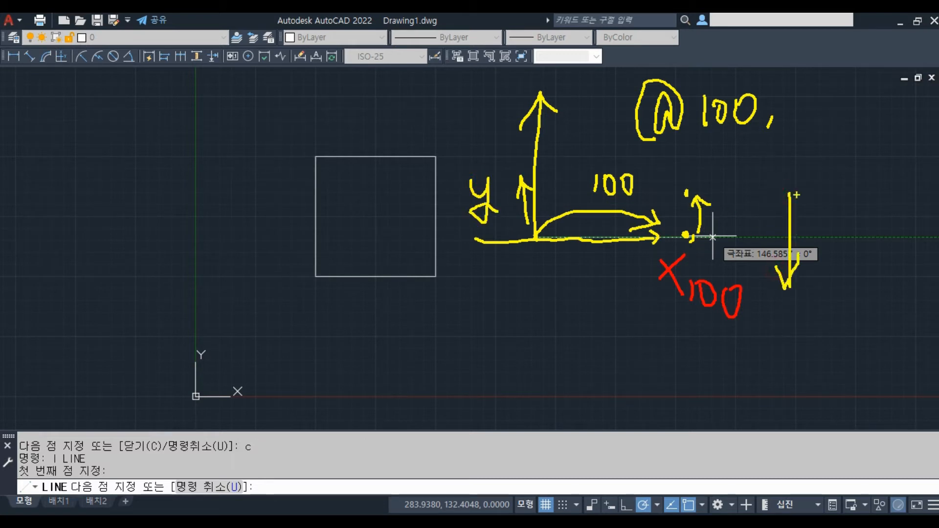
mouse_move(781, 211)
left_mouse_down()
mouse_move(791, 195)
mouse_move(808, 214)
left_mouse_up()
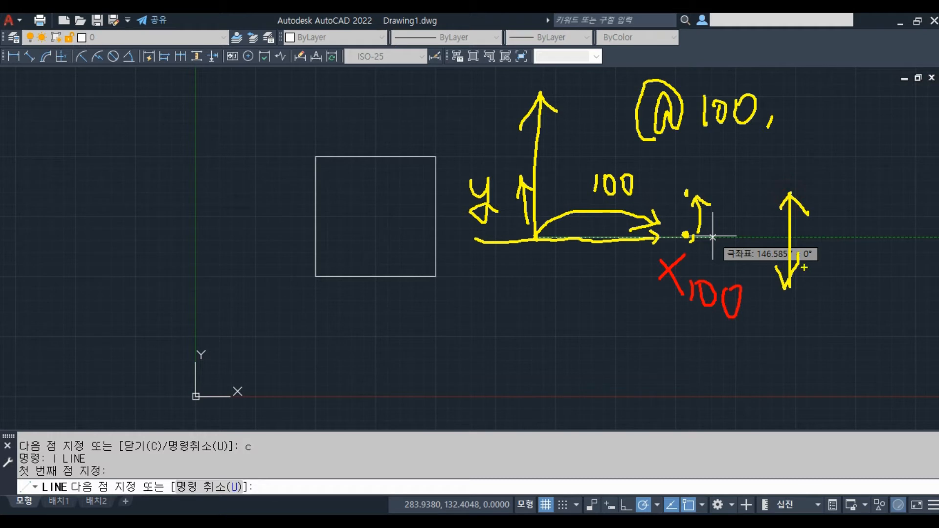
left_click_drag(807, 98, 809, 97)
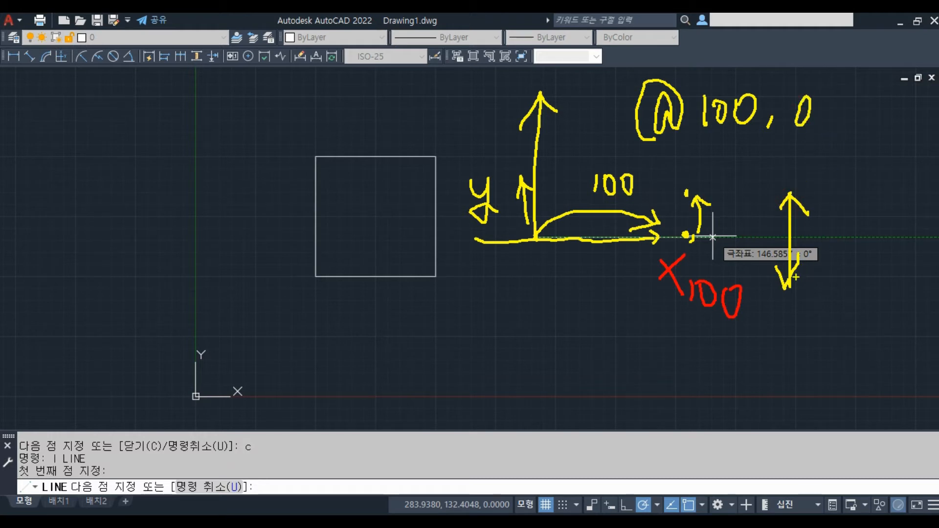
key("Escape")
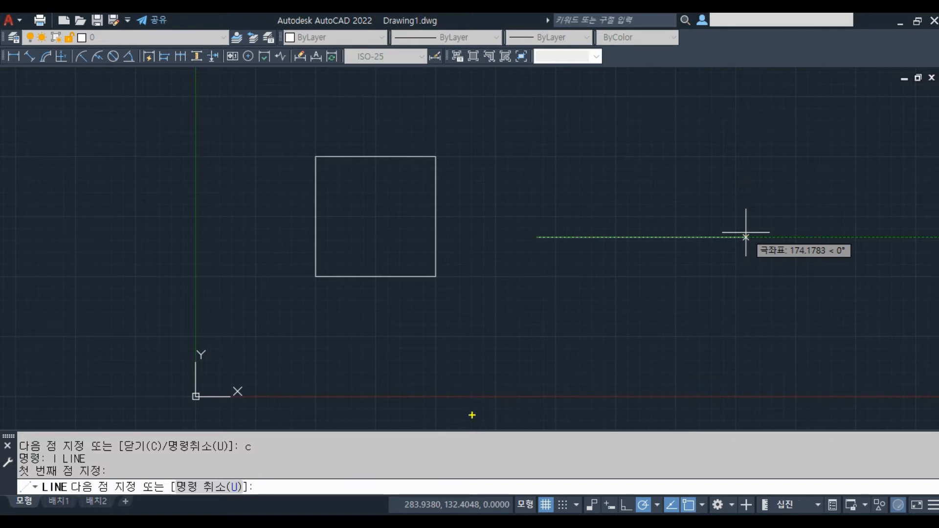
type("@")
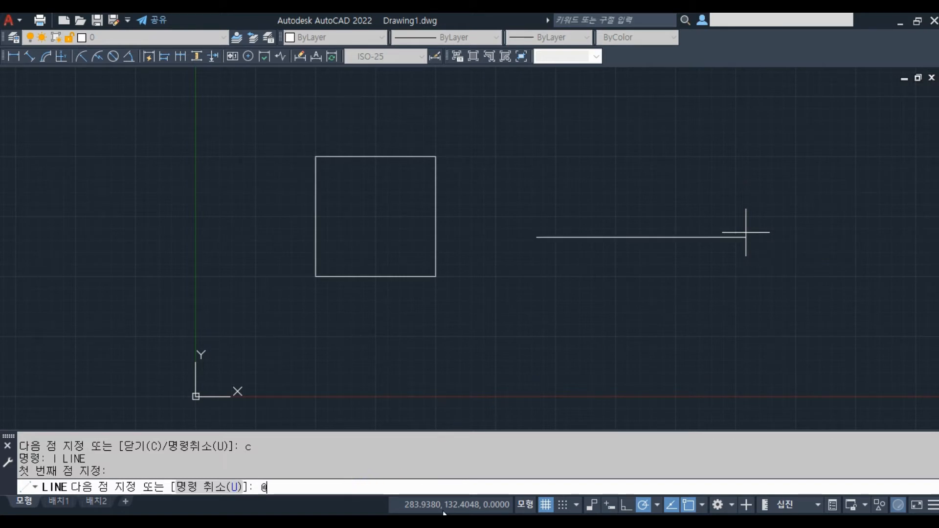
type("100,0")
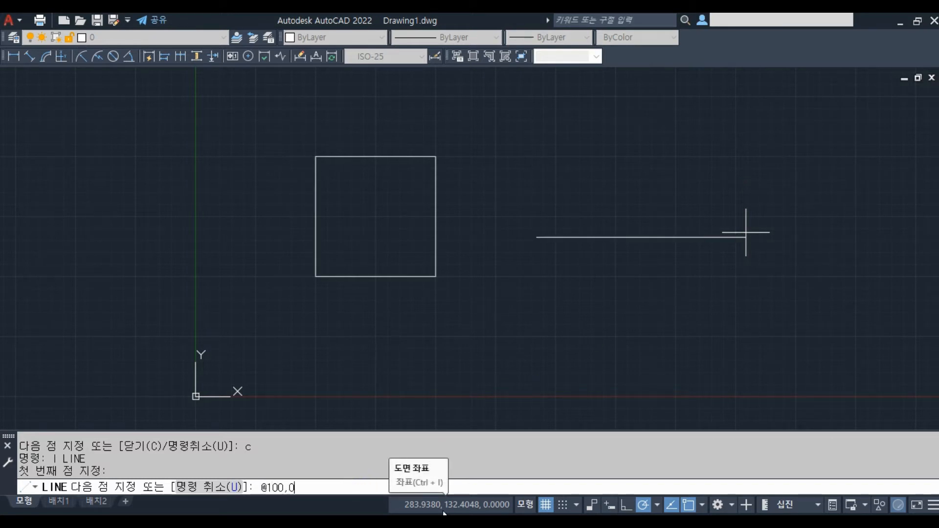
key("Return")
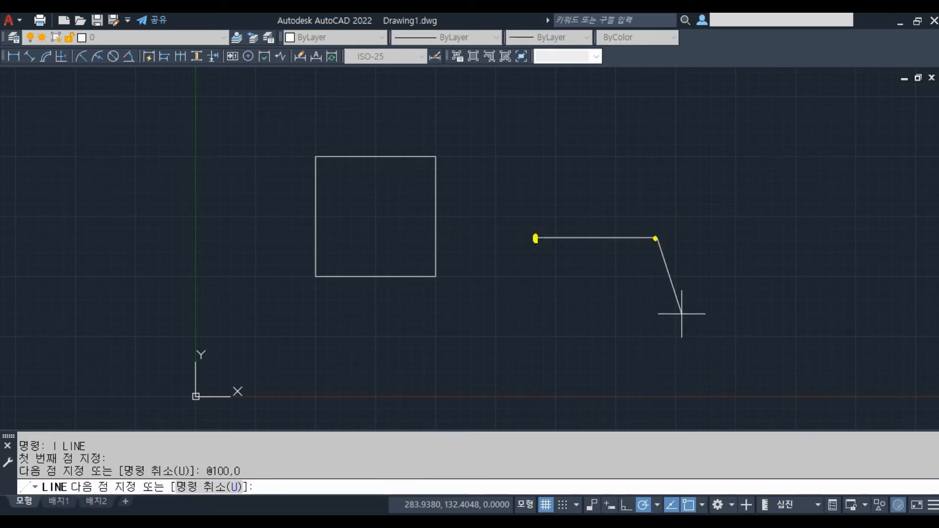
mouse_move(536, 238)
left_mouse_down()
mouse_move(592, 208)
mouse_move(630, 217)
mouse_move(612, 233)
left_mouse_up()
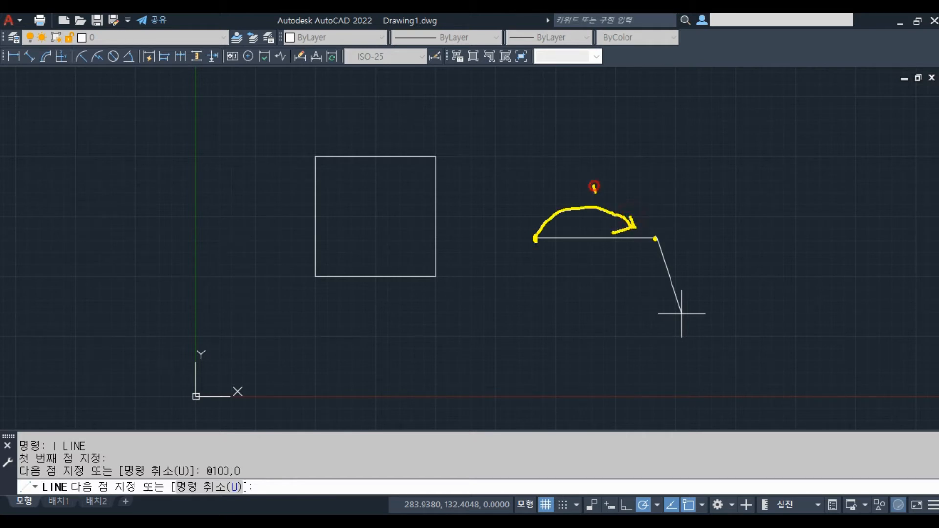
mouse_move(594, 187)
left_mouse_down()
mouse_move(620, 188)
mouse_move(658, 228)
left_mouse_up()
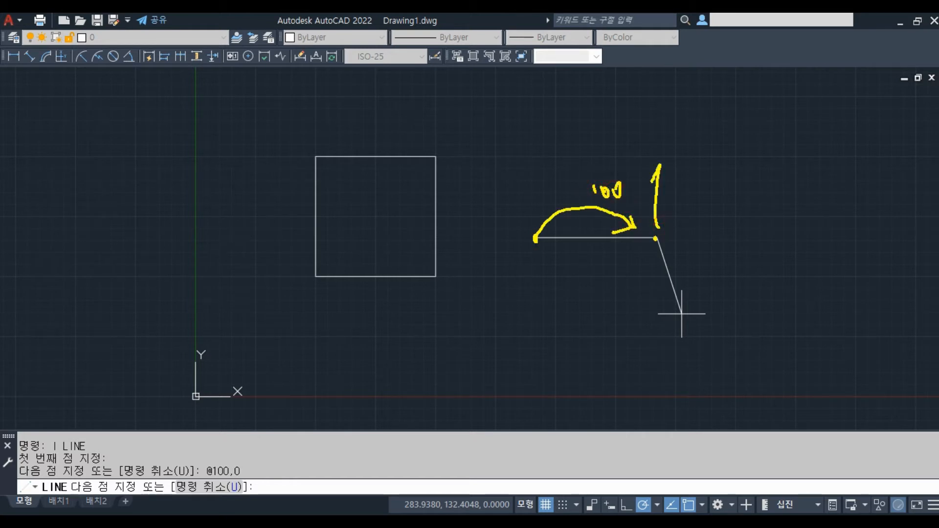
mouse_move(659, 164)
left_mouse_down()
mouse_move(697, 206)
mouse_move(700, 190)
left_mouse_up()
mouse_move(698, 245)
left_mouse_down()
mouse_move(693, 250)
mouse_move(702, 255)
mouse_move(685, 266)
mouse_move(753, 247)
left_mouse_up()
left_click_drag(764, 255, 785, 244)
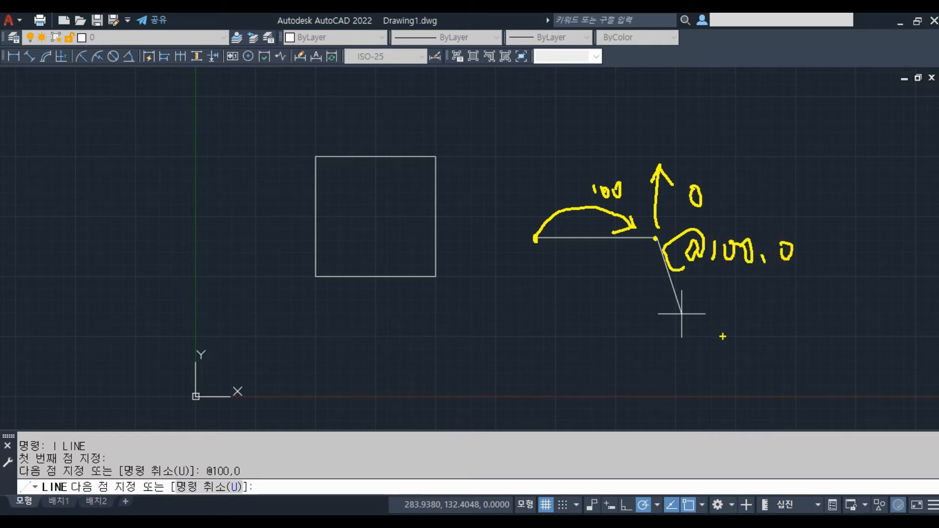
key("Escape")
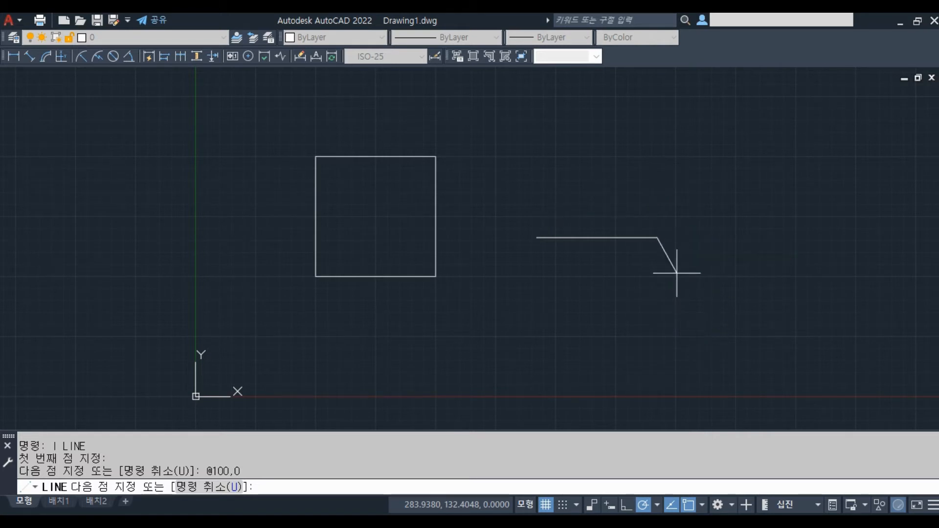
key("ctrl+2")
left_click(653, 140)
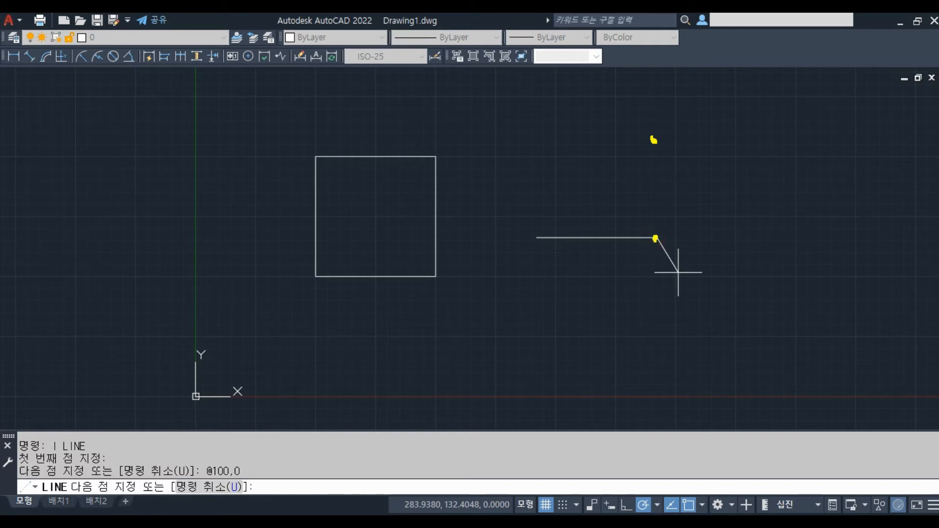
mouse_move(656, 239)
left_mouse_down()
mouse_move(695, 237)
mouse_move(656, 180)
mouse_move(666, 198)
left_mouse_up()
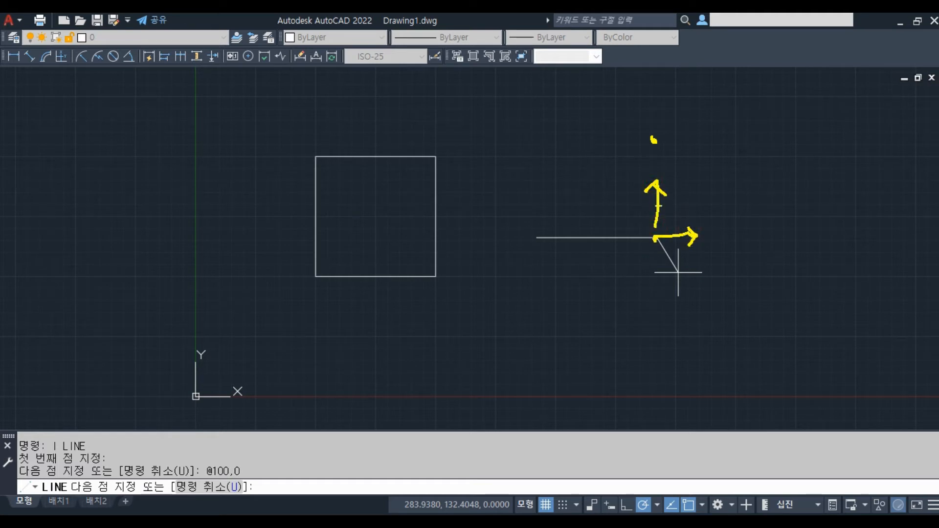
mouse_move(776, 157)
left_mouse_down()
mouse_move(762, 172)
mouse_move(781, 167)
mouse_move(756, 180)
left_mouse_up()
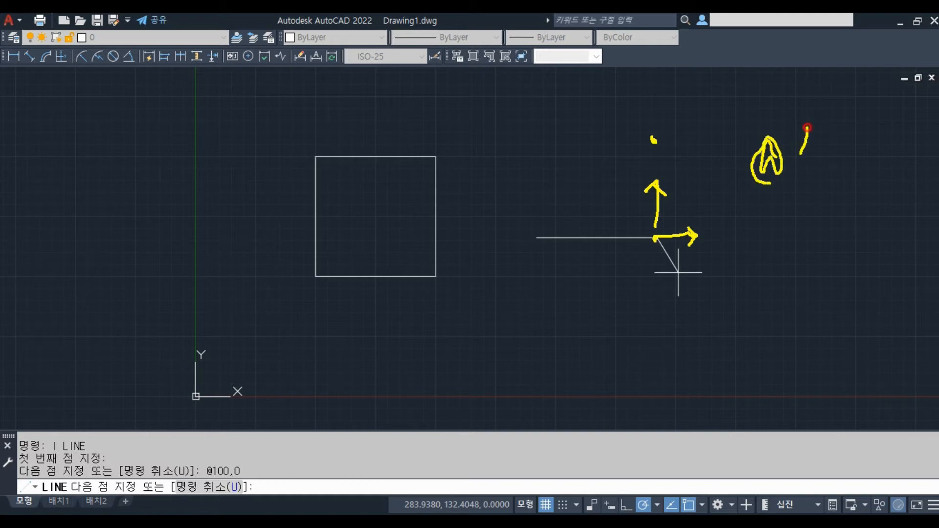
left_click_drag(804, 129, 794, 165)
left_click_drag(788, 128, 815, 171)
left_click_drag(828, 139, 846, 169)
left_click_drag(839, 137, 818, 193)
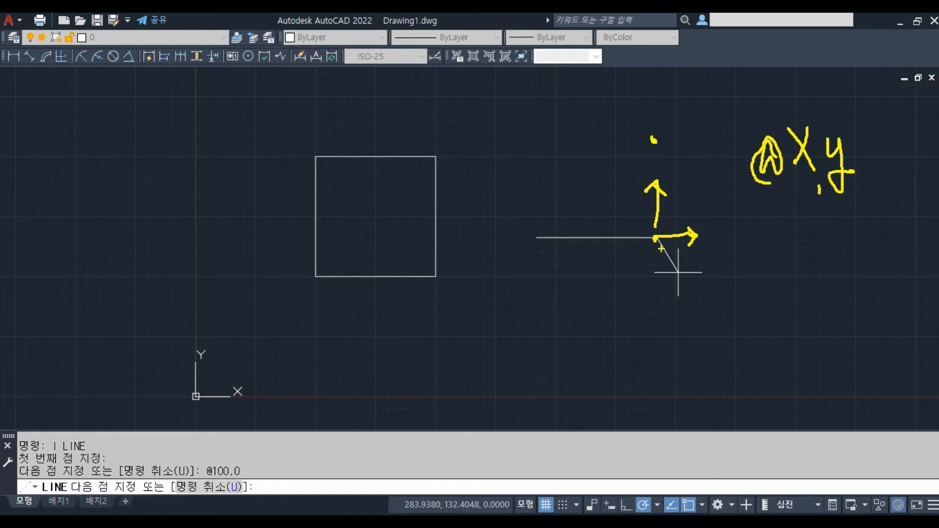
mouse_move(707, 316)
left_mouse_down()
mouse_move(709, 325)
mouse_move(672, 336)
mouse_move(694, 352)
left_mouse_up()
left_click_drag(741, 313, 767, 341)
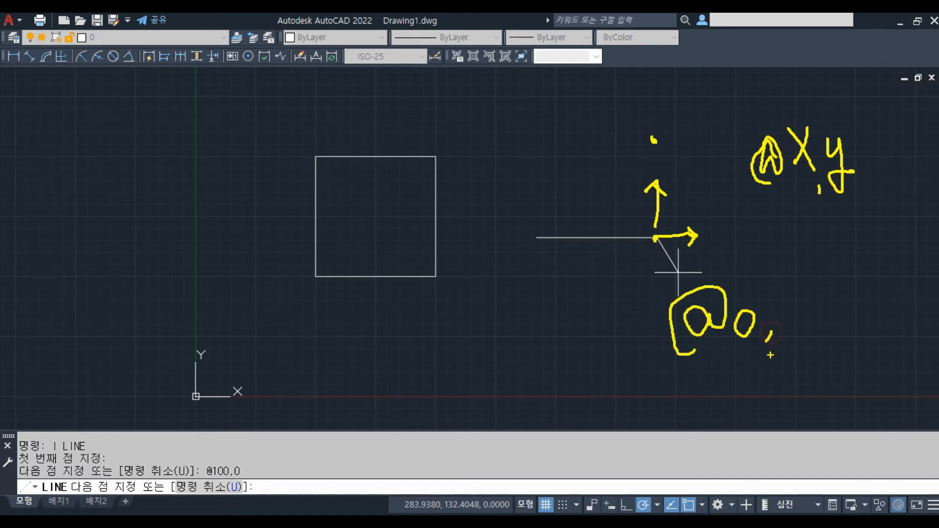
mouse_move(611, 183)
left_mouse_down()
mouse_move(610, 205)
mouse_move(620, 187)
mouse_move(633, 187)
left_mouse_up()
left_click_drag(611, 118, 644, 158)
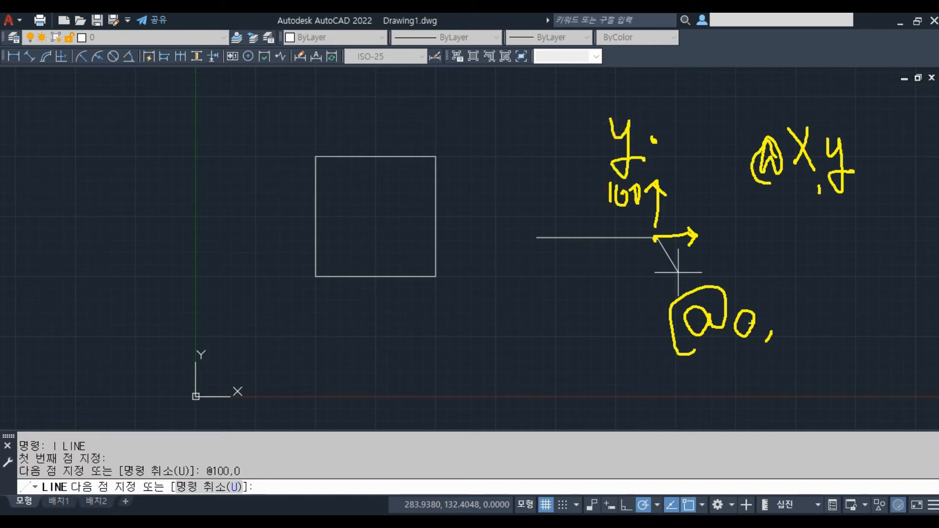
mouse_move(786, 298)
left_mouse_down()
mouse_move(781, 333)
mouse_move(800, 313)
mouse_move(809, 323)
mouse_move(812, 309)
left_mouse_up()
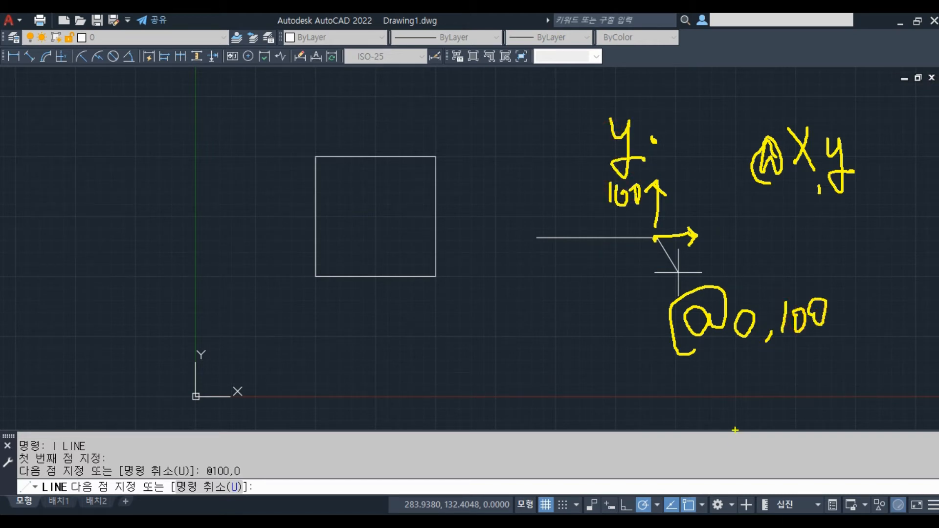
key("Escape")
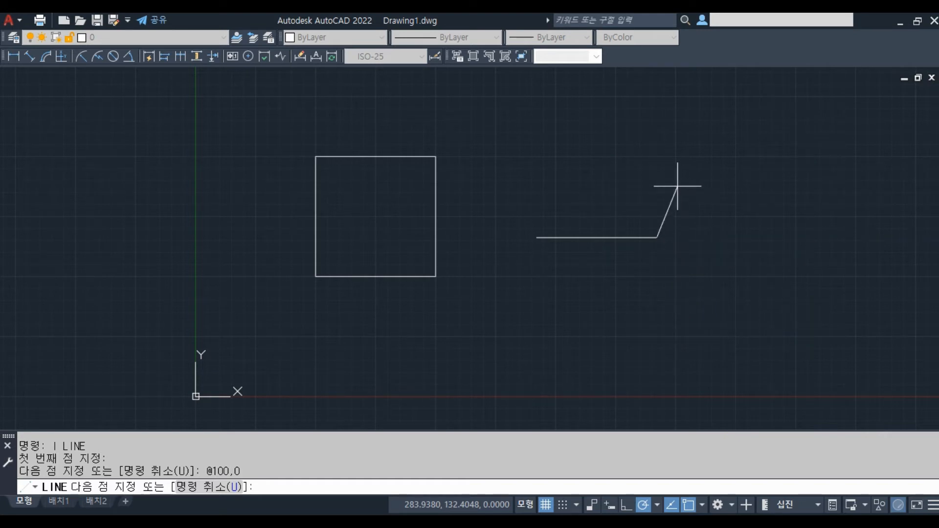
Step: Continue the line vertically upward from the lower edge's end using the relative coordinate @0,100
type("@0,100")
key("Return")
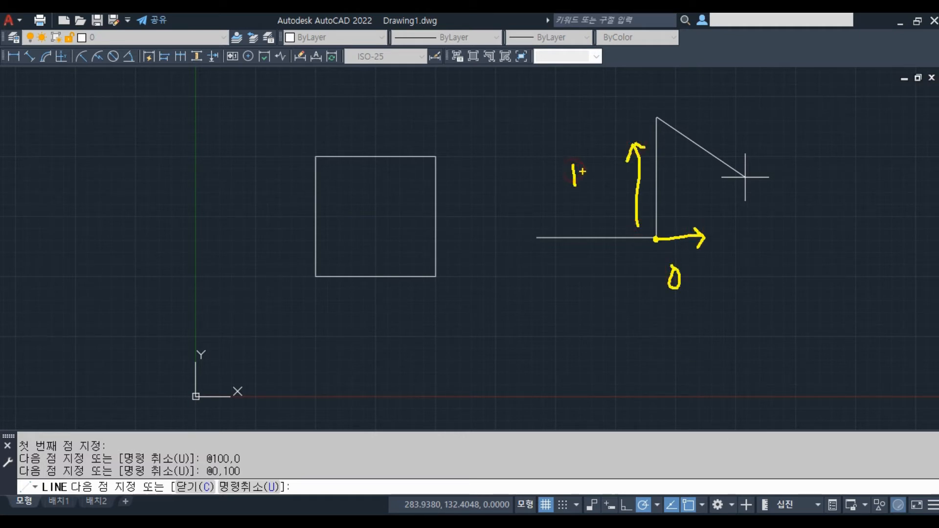
left_click(656, 115)
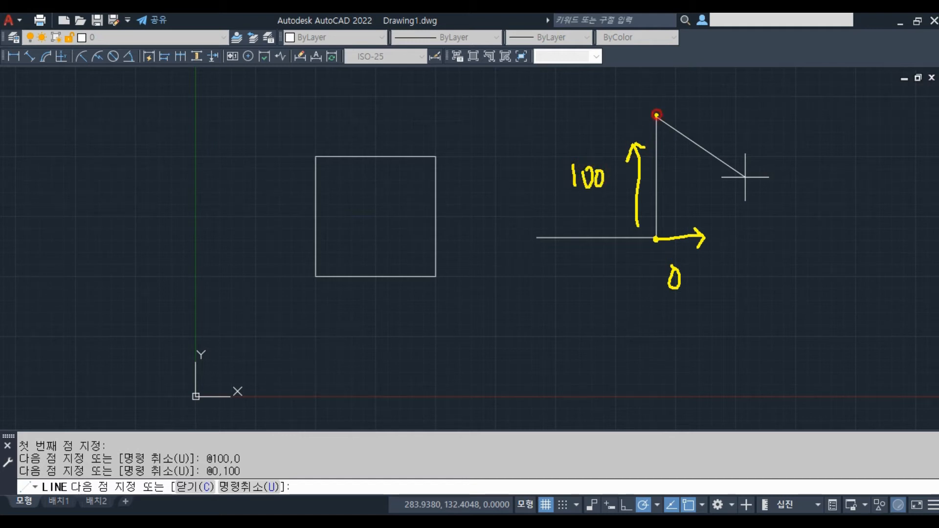
mouse_move(729, 102)
left_mouse_down()
mouse_move(739, 120)
mouse_move(769, 91)
mouse_move(786, 119)
left_mouse_up()
mouse_move(802, 96)
left_mouse_down()
mouse_move(804, 113)
mouse_move(837, 98)
left_mouse_up()
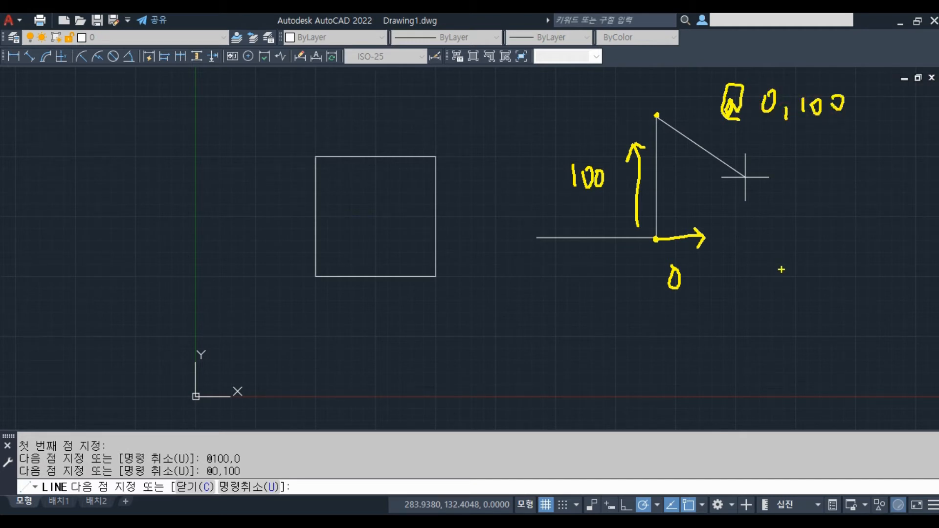
key("Escape")
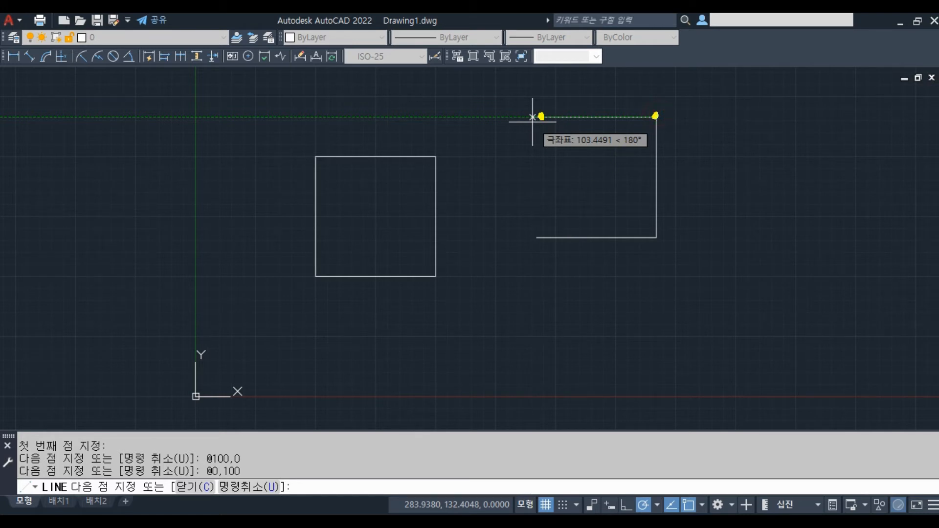
mouse_move(655, 116)
left_mouse_down()
mouse_move(580, 101)
mouse_move(577, 90)
mouse_move(593, 109)
left_mouse_up()
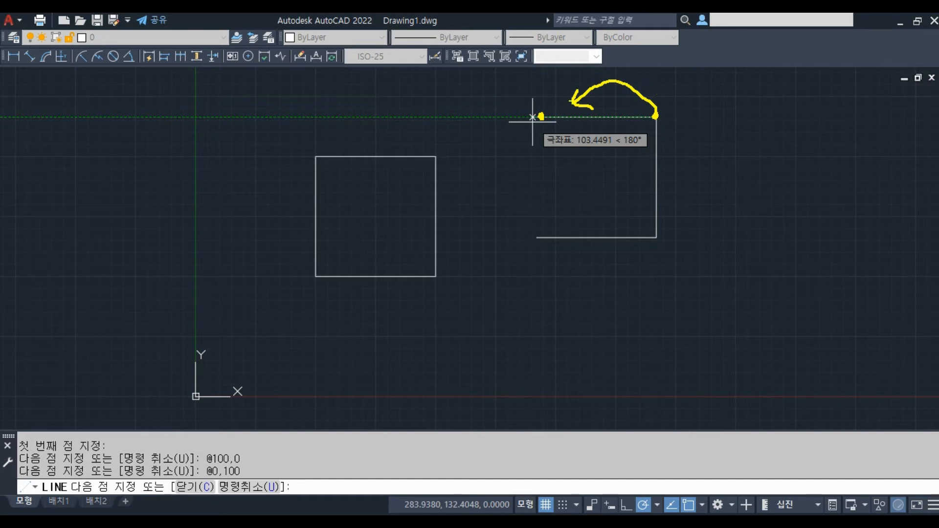
right_click(663, 192)
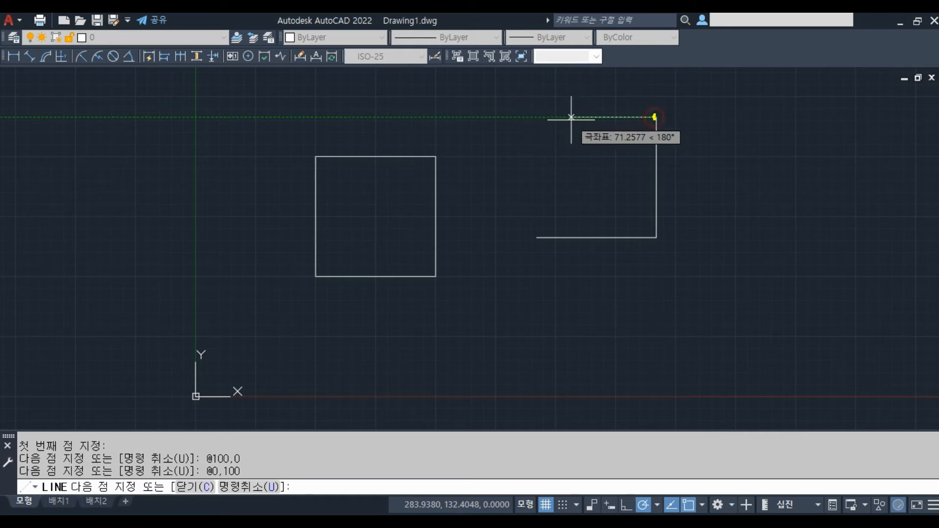
mouse_move(653, 106)
left_mouse_down()
mouse_move(567, 95)
mouse_move(583, 104)
left_mouse_up()
left_click_drag(504, 157, 532, 156)
mouse_move(577, 143)
left_mouse_down()
mouse_move(547, 172)
mouse_move(580, 181)
left_mouse_up()
left_click_drag(606, 149, 603, 175)
mouse_move(621, 160)
left_mouse_down()
mouse_move(616, 170)
mouse_move(621, 161)
left_mouse_up()
mouse_move(634, 157)
left_mouse_down()
mouse_move(629, 164)
mouse_move(636, 158)
left_mouse_up()
left_click_drag(665, 114, 661, 55)
left_click_drag(661, 55, 687, 78)
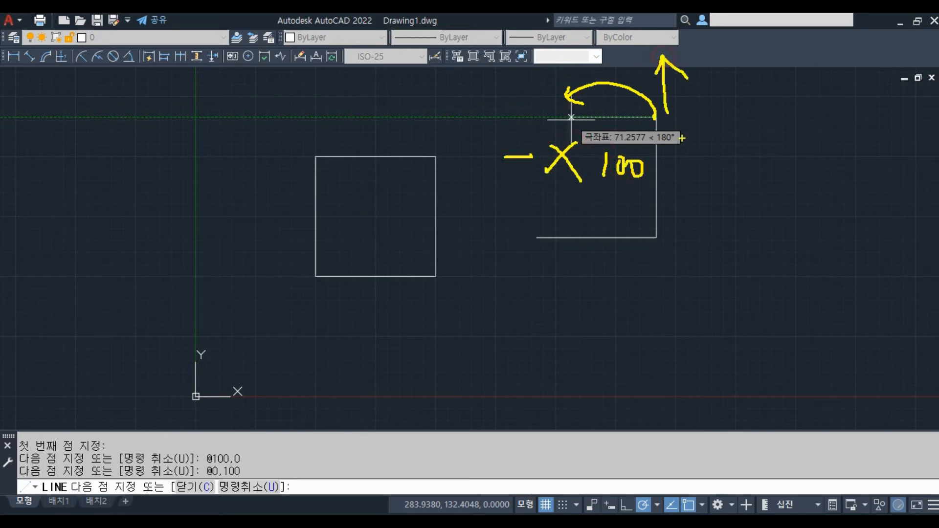
mouse_move(676, 149)
left_mouse_down()
mouse_move(668, 210)
mouse_move(719, 179)
left_mouse_up()
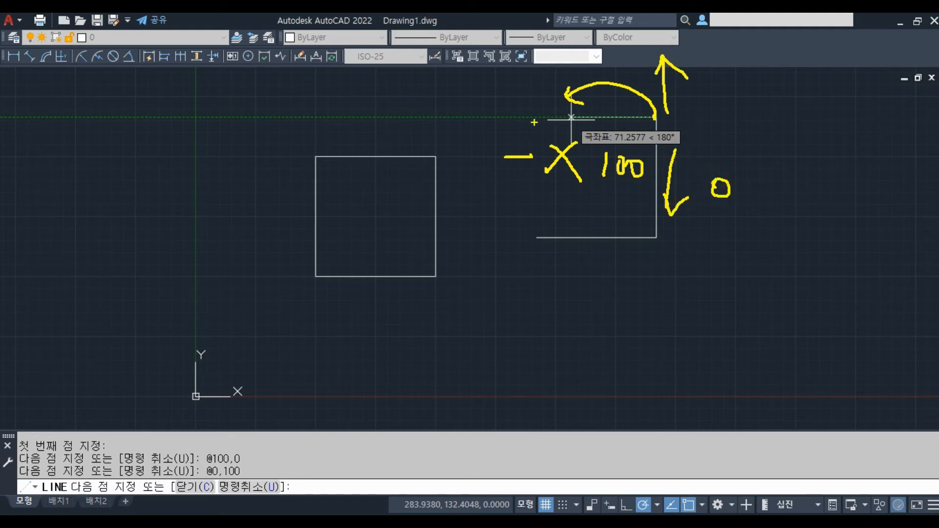
mouse_move(381, 98)
left_mouse_down()
mouse_move(377, 110)
mouse_move(398, 73)
mouse_move(376, 129)
left_mouse_up()
left_click_drag(410, 84, 437, 93)
mouse_move(452, 77)
left_mouse_down()
mouse_move(446, 88)
mouse_move(454, 77)
left_mouse_up()
left_click_drag(470, 77, 490, 103)
left_click_drag(507, 77, 510, 76)
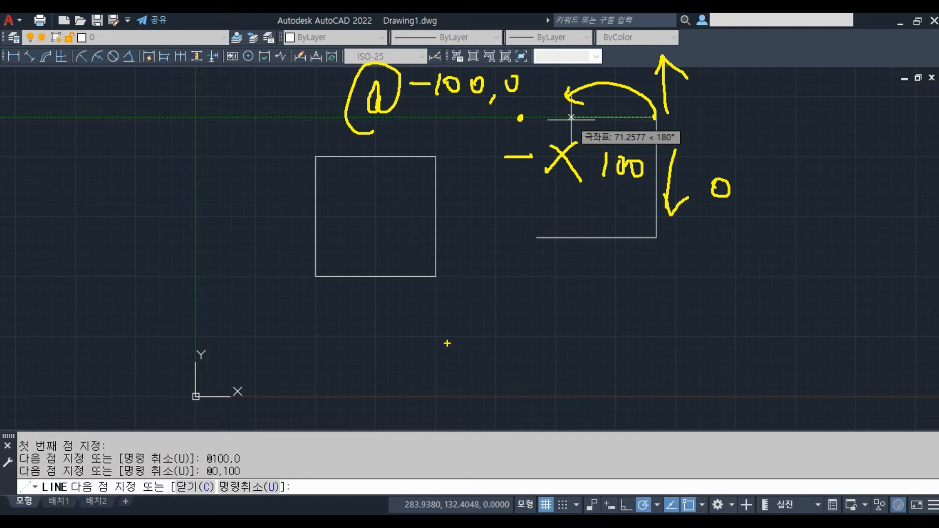
key("Escape")
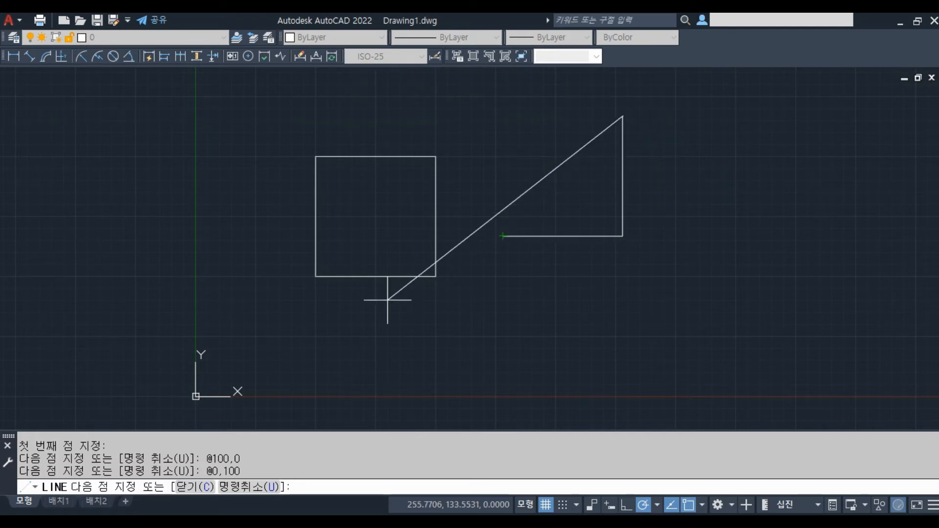
Step: Continue the line from the vertical edge's upper end to -100,0, entered as an absolute coordinate without the @ prefix
type("-100,0")
key("Return")
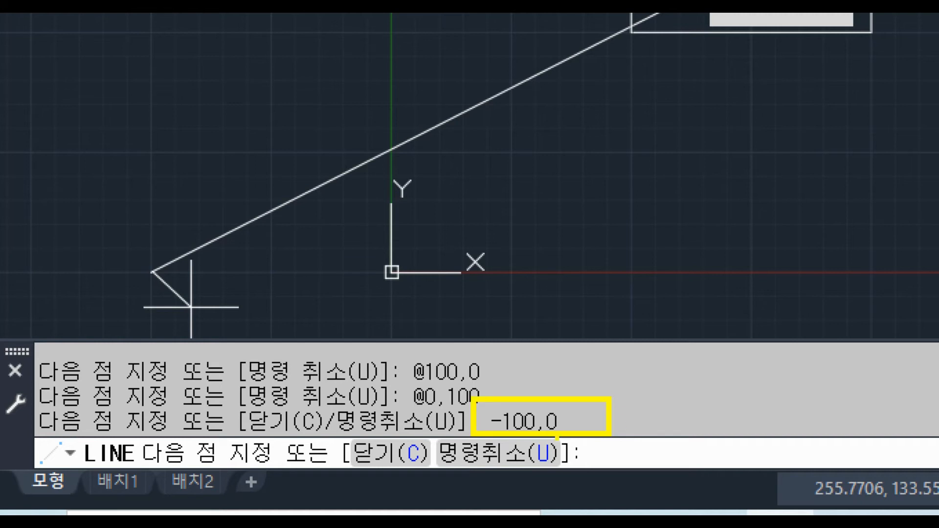
mouse_move(617, 185)
left_mouse_down()
mouse_move(592, 202)
mouse_move(597, 75)
mouse_move(578, 242)
left_mouse_up()
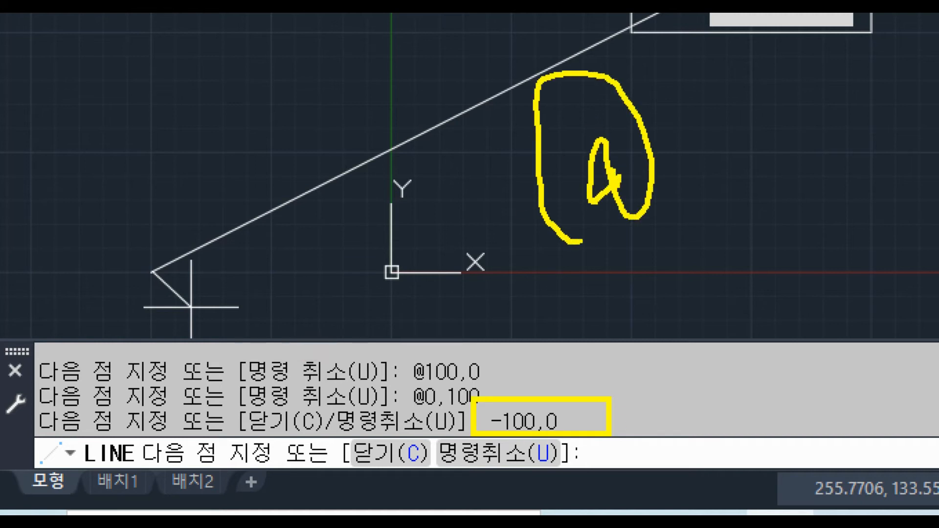
mouse_move(698, 158)
left_mouse_down()
mouse_move(729, 158)
mouse_move(761, 187)
mouse_move(851, 146)
left_mouse_up()
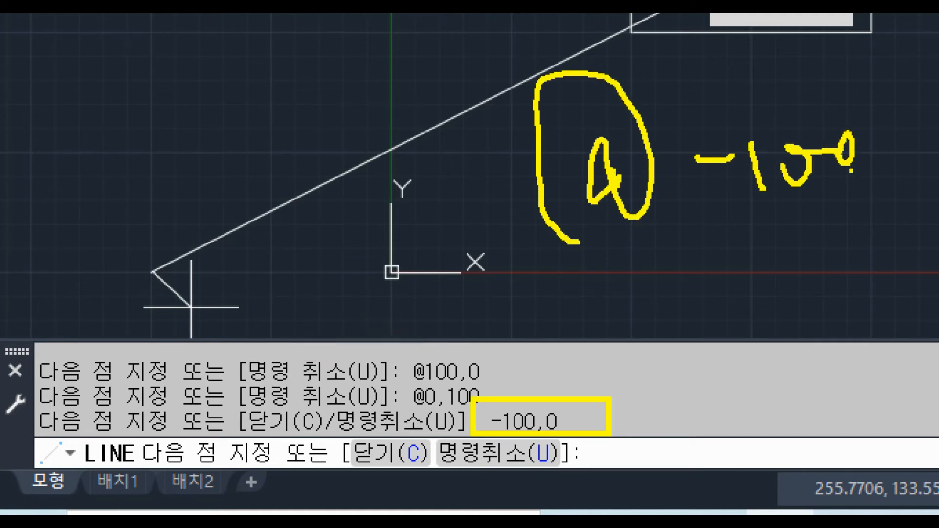
left_click_drag(861, 181, 857, 191)
mouse_move(902, 143)
left_mouse_down()
mouse_move(901, 158)
mouse_move(900, 139)
left_mouse_up()
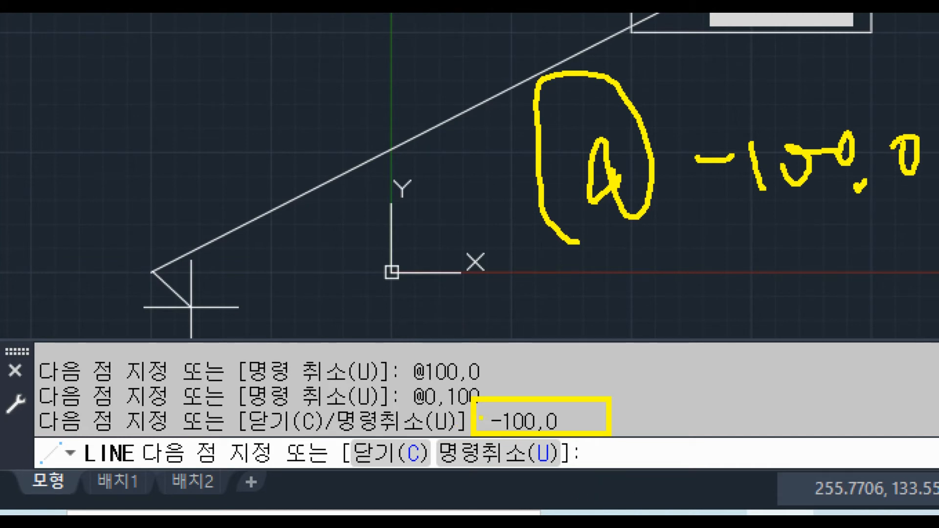
mouse_move(597, 325)
left_mouse_down()
mouse_move(585, 299)
mouse_move(606, 345)
mouse_move(570, 356)
left_mouse_up()
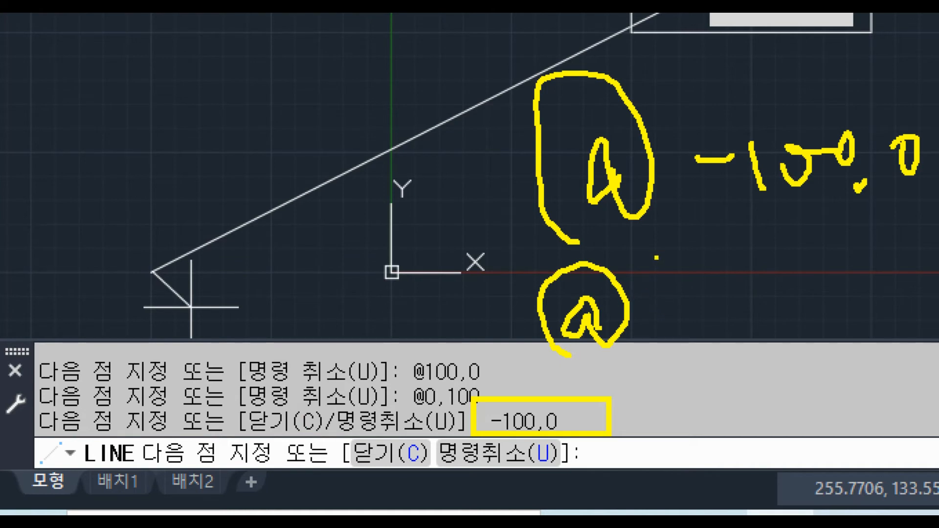
mouse_move(655, 256)
left_mouse_down()
mouse_move(667, 306)
mouse_move(713, 307)
left_mouse_up()
left_click_drag(718, 271, 737, 270)
mouse_move(735, 263)
left_mouse_down()
mouse_move(731, 360)
mouse_move(769, 355)
left_mouse_up()
mouse_move(757, 261)
left_mouse_down()
mouse_move(778, 267)
mouse_move(832, 353)
left_mouse_up()
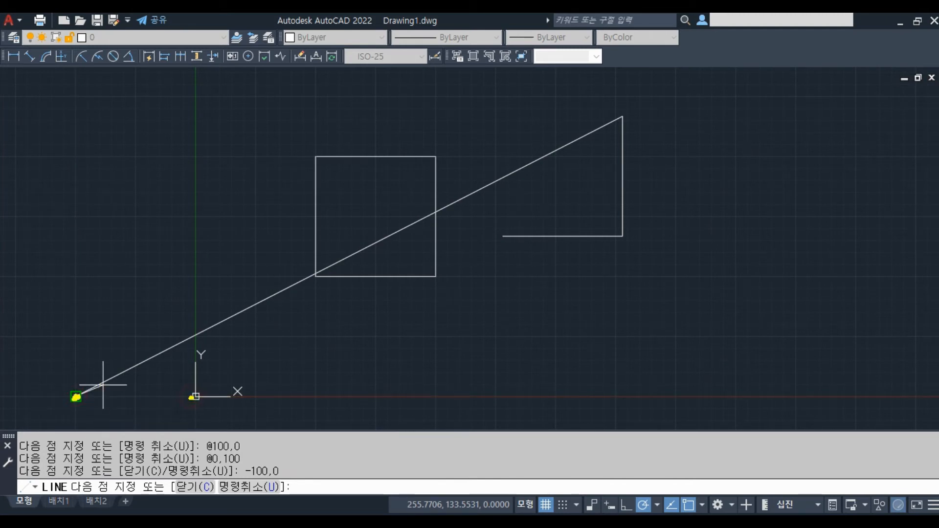
mouse_move(191, 396)
left_mouse_down()
mouse_move(96, 379)
mouse_move(111, 391)
left_mouse_up()
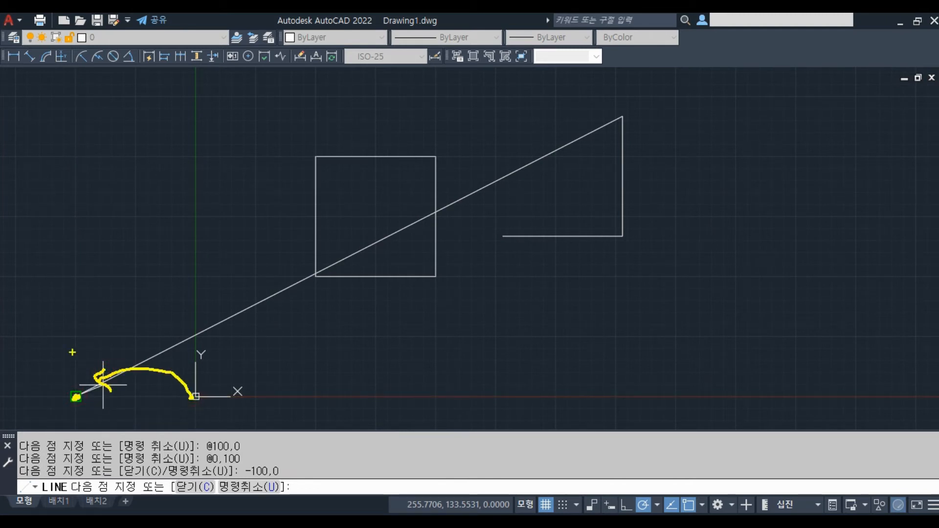
left_click_drag(72, 352, 93, 348)
mouse_move(101, 342)
left_mouse_down()
mouse_move(102, 352)
mouse_move(141, 361)
left_mouse_up()
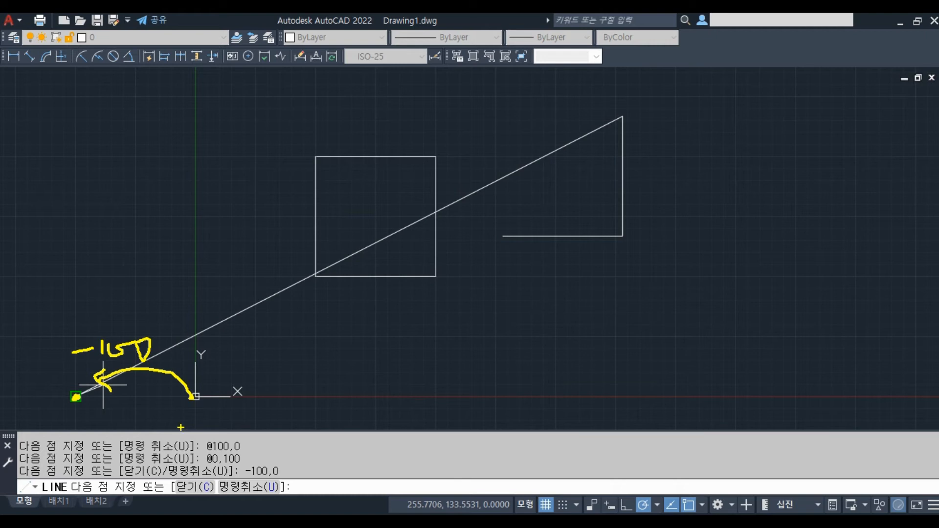
key("Escape")
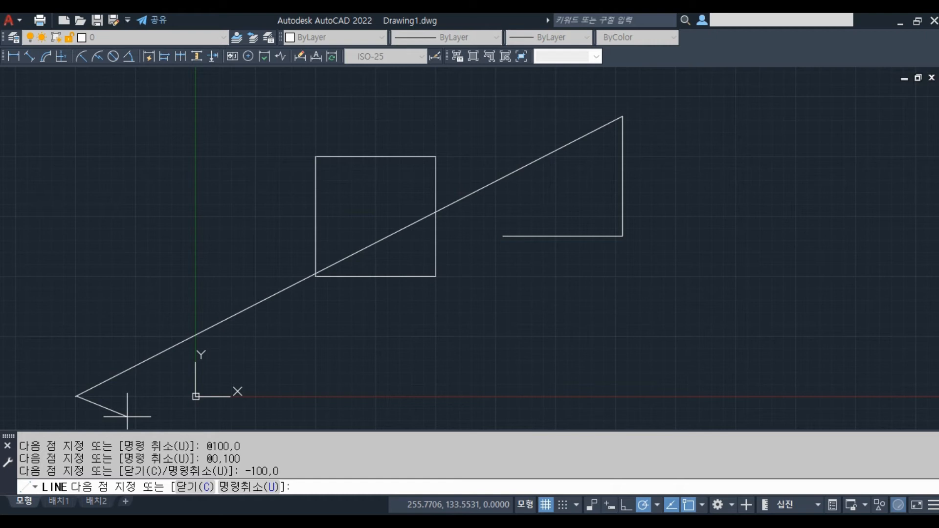
Step: Undo the stray diagonal segment and draw the square's upper edge using the relative coordinate @-100,0
type("u")
key("Return")
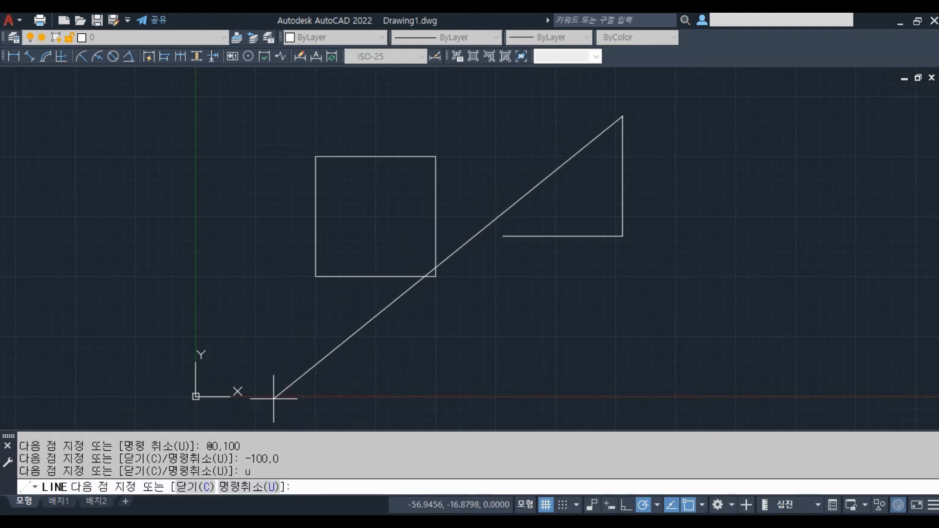
type("@-100,0")
key("Return")
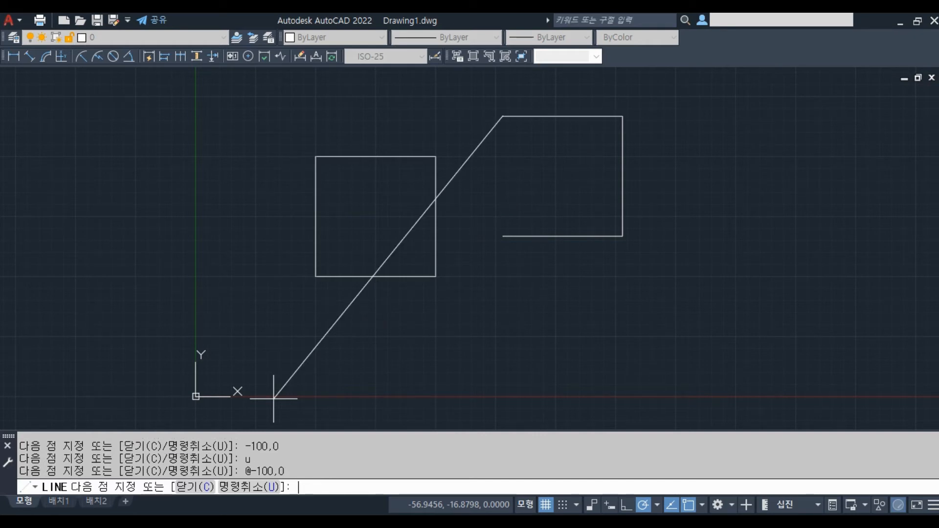
Step: Close the line sequence back to its start point to complete the second square
type("c")
key("Return")
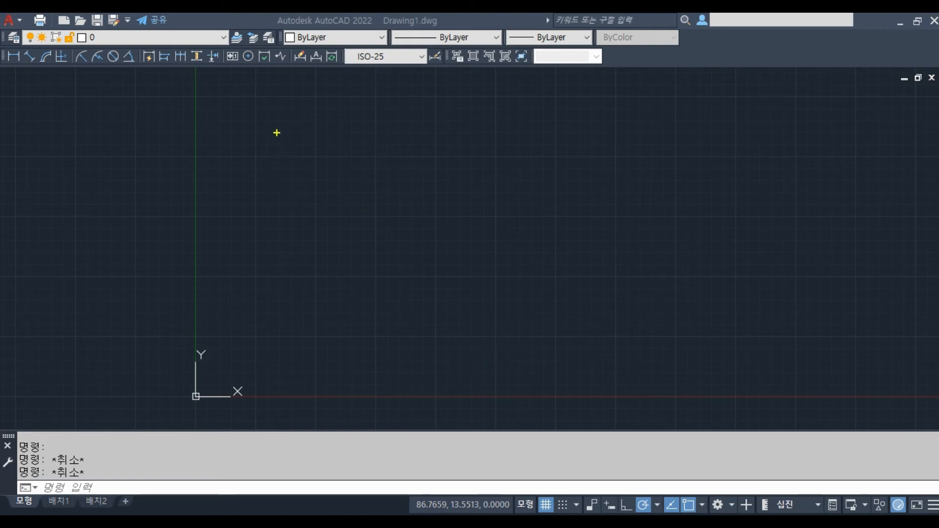
mouse_move(264, 113)
left_mouse_down()
mouse_move(294, 141)
mouse_move(321, 146)
mouse_move(318, 180)
left_mouse_up()
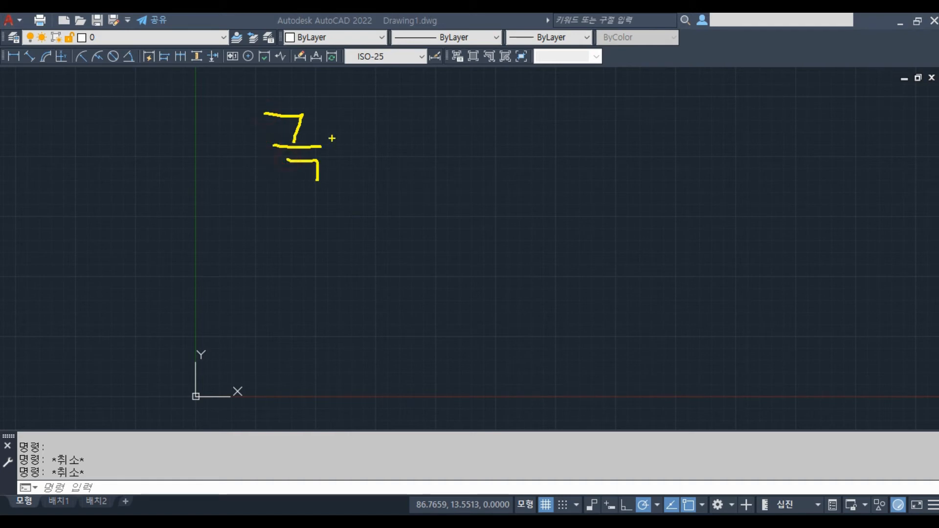
mouse_move(331, 116)
left_mouse_down()
mouse_move(332, 155)
mouse_move(369, 147)
left_mouse_up()
left_click_drag(350, 150, 351, 164)
left_click_drag(339, 164, 386, 163)
mouse_move(379, 116)
left_mouse_down()
mouse_move(389, 177)
mouse_move(400, 145)
mouse_move(442, 130)
left_mouse_up()
mouse_move(418, 137)
left_mouse_down()
mouse_move(420, 156)
mouse_move(433, 146)
left_mouse_up()
mouse_move(434, 157)
left_mouse_down()
mouse_move(420, 180)
mouse_move(459, 177)
left_mouse_up()
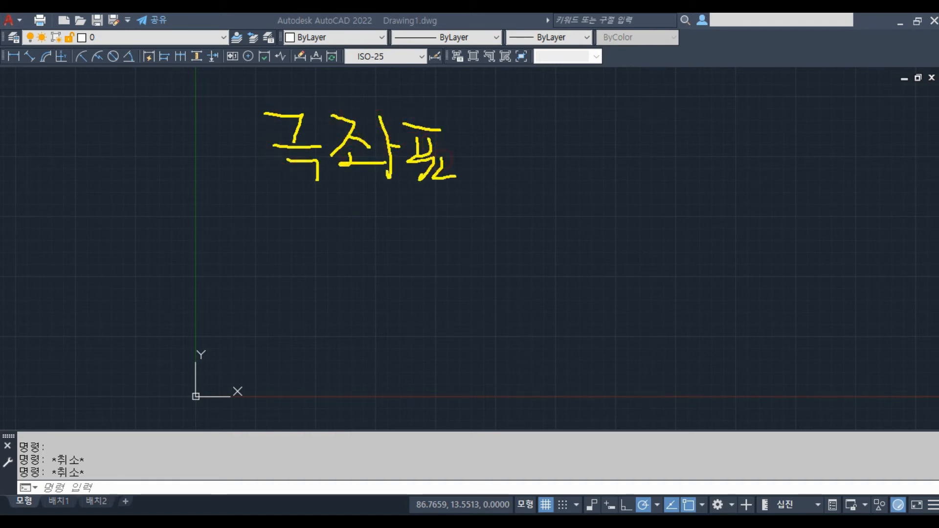
left_click_drag(491, 130, 522, 135)
left_click_drag(500, 142, 522, 148)
left_click_drag(562, 113, 572, 142)
mouse_move(596, 105)
left_mouse_down()
mouse_move(606, 147)
mouse_move(621, 124)
mouse_move(612, 170)
left_mouse_up()
mouse_move(637, 117)
left_mouse_down()
mouse_move(661, 123)
mouse_move(637, 152)
mouse_move(667, 160)
left_mouse_up()
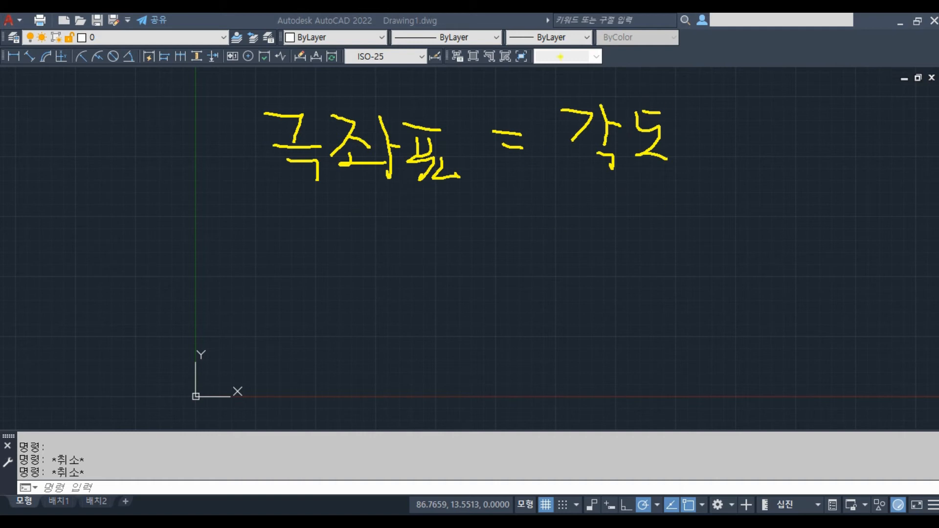
key("Escape")
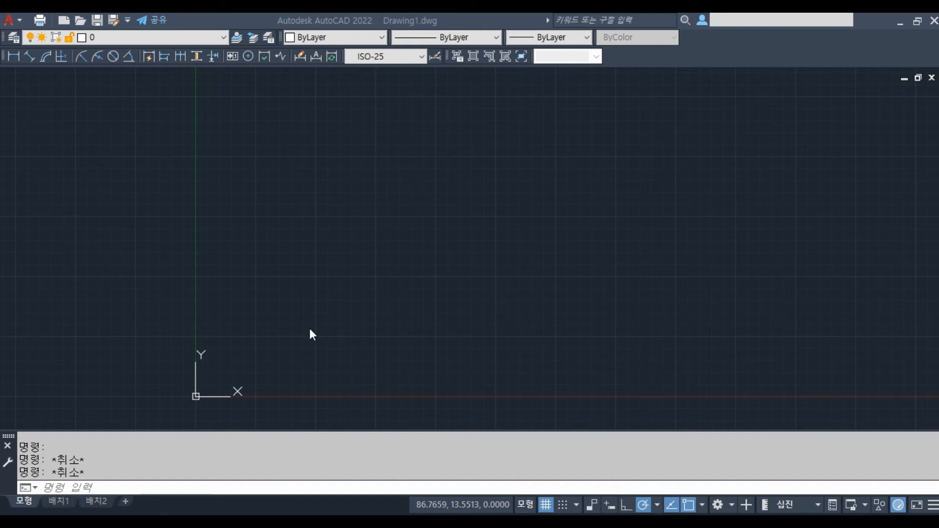
key("ctrl+2")
left_click_drag(239, 276, 598, 261)
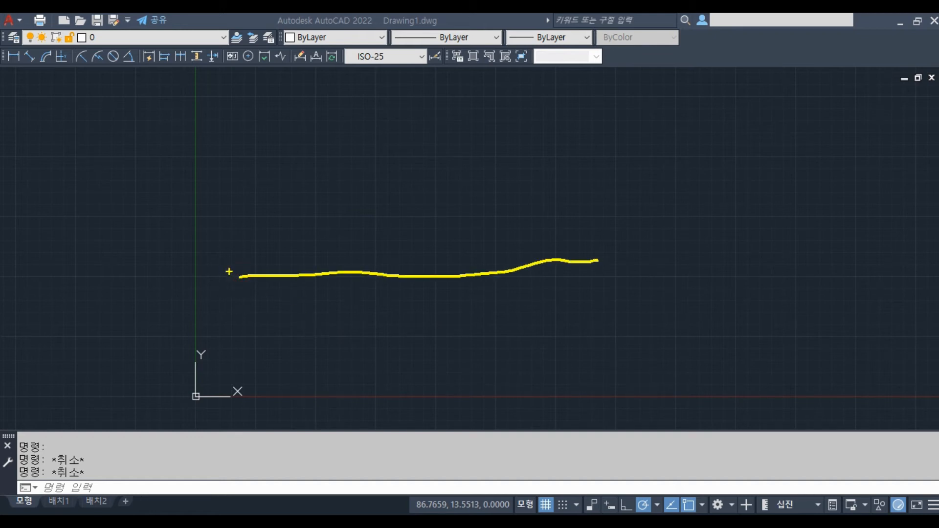
mouse_move(234, 281)
left_mouse_down()
mouse_move(272, 132)
mouse_move(545, 142)
mouse_move(589, 262)
left_mouse_up()
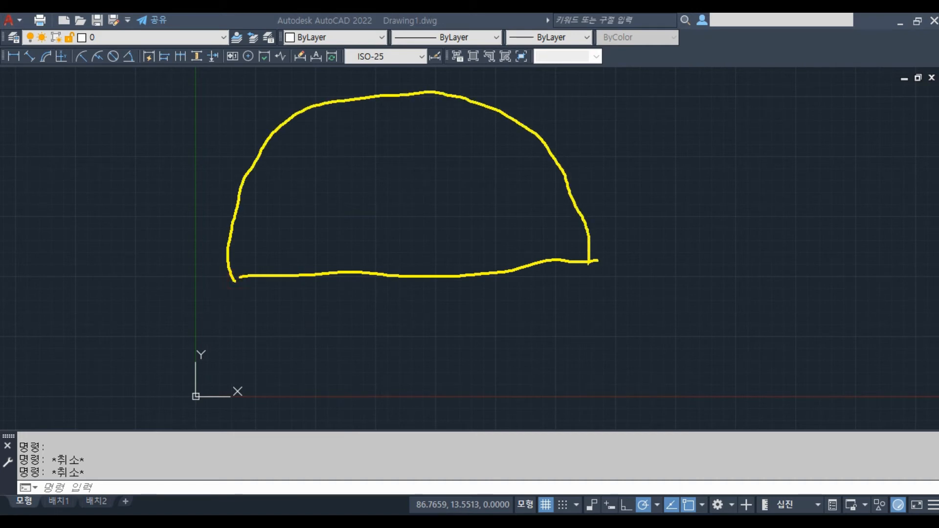
left_click_drag(409, 106, 404, 269)
left_click_drag(370, 117, 396, 257)
left_click_drag(302, 155, 384, 263)
left_click_drag(272, 216, 357, 250)
left_click_drag(262, 273, 375, 271)
left_click_drag(434, 128, 422, 248)
left_click_drag(503, 157, 427, 247)
left_click_drag(538, 201, 428, 253)
left_click_drag(558, 226, 430, 268)
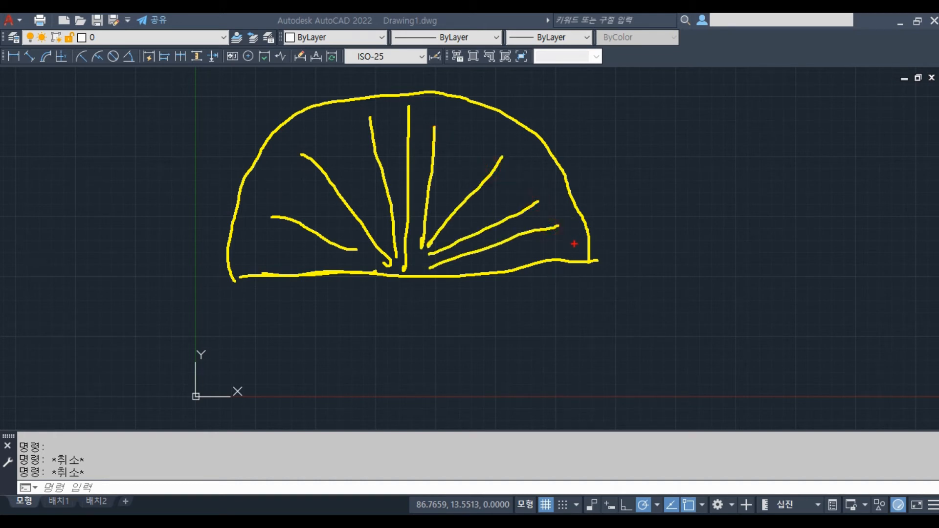
mouse_move(571, 239)
left_mouse_down()
mouse_move(564, 264)
mouse_move(570, 240)
mouse_move(591, 243)
left_mouse_up()
mouse_move(422, 78)
left_mouse_down()
mouse_move(415, 105)
mouse_move(436, 86)
left_mouse_up()
left_click_drag(452, 78, 451, 82)
mouse_move(186, 259)
left_mouse_down()
mouse_move(179, 282)
mouse_move(237, 270)
left_mouse_up()
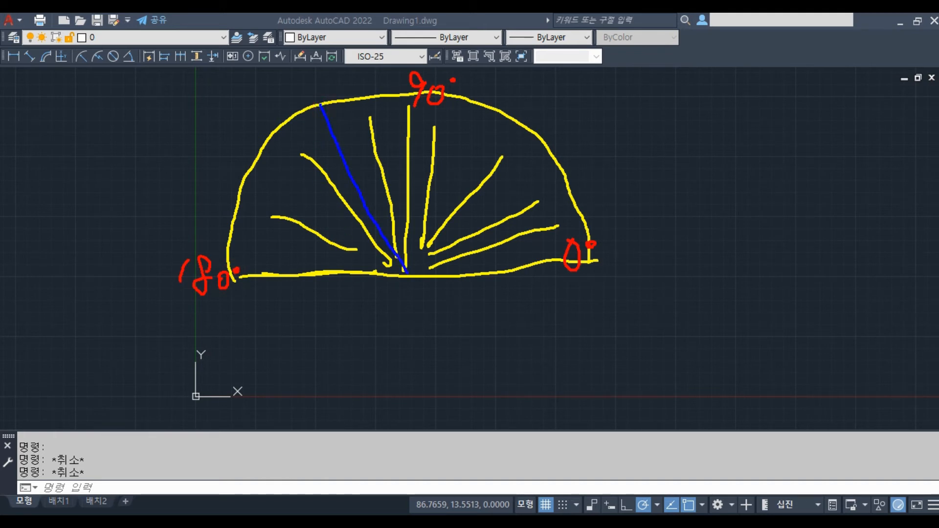
left_click_drag(393, 215, 376, 224)
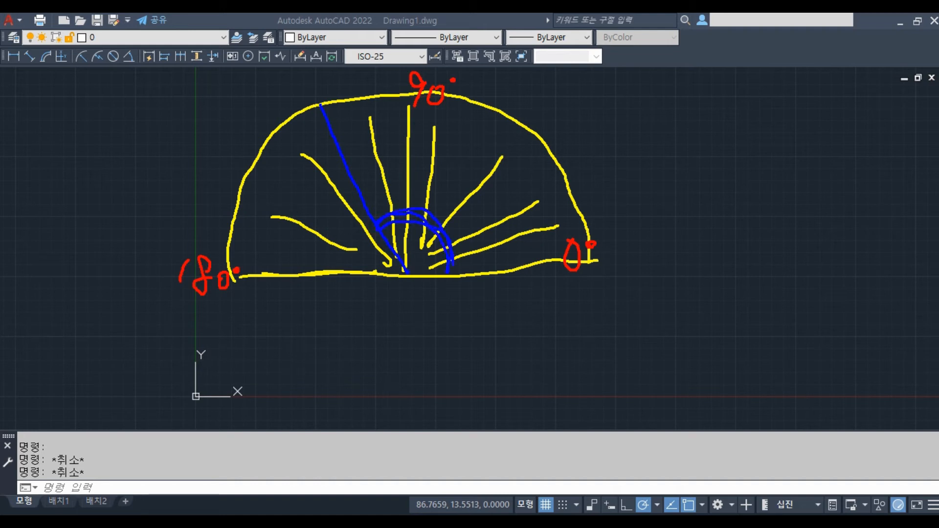
mouse_move(407, 277)
left_mouse_down()
mouse_move(507, 275)
mouse_move(458, 191)
left_mouse_up()
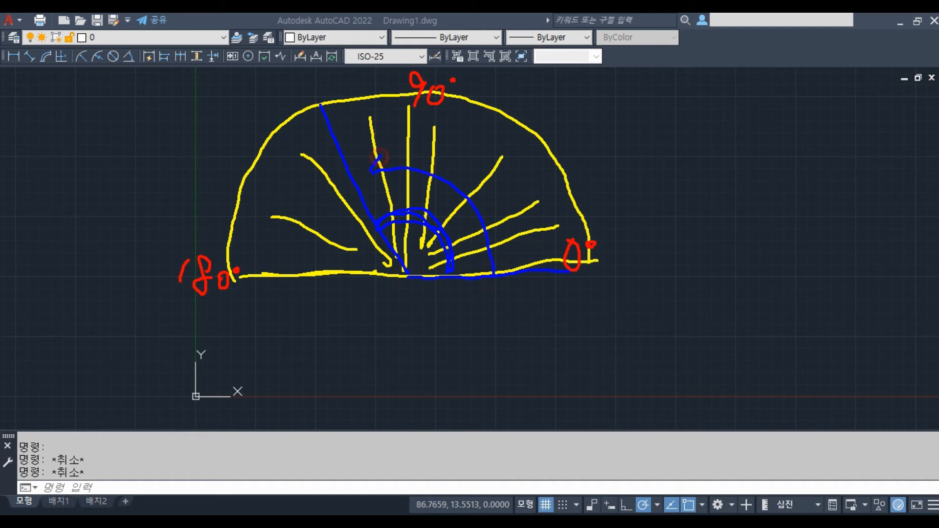
left_click_drag(321, 105, 405, 277)
left_click_drag(393, 244, 333, 137)
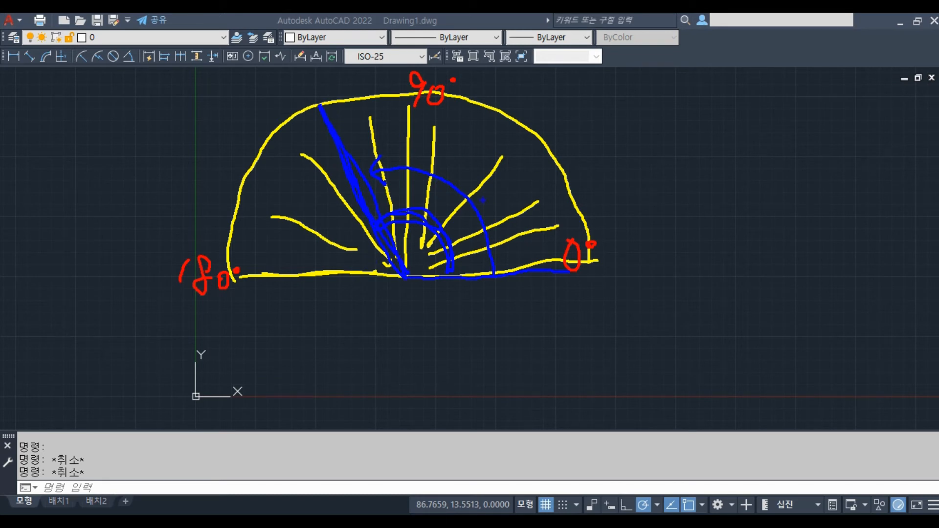
key("Escape")
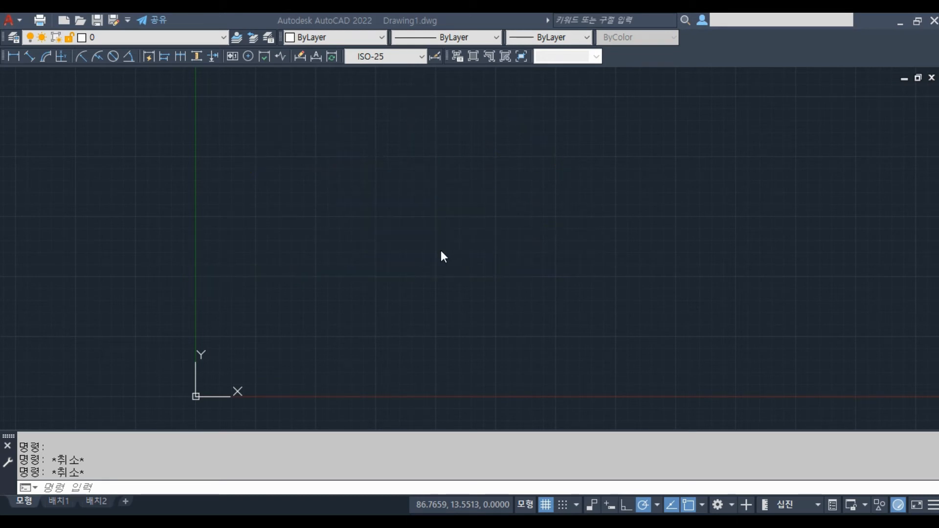
key("ctrl+2")
key("y")
left_click_drag(271, 250, 619, 247)
left_click_drag(442, 75, 449, 421)
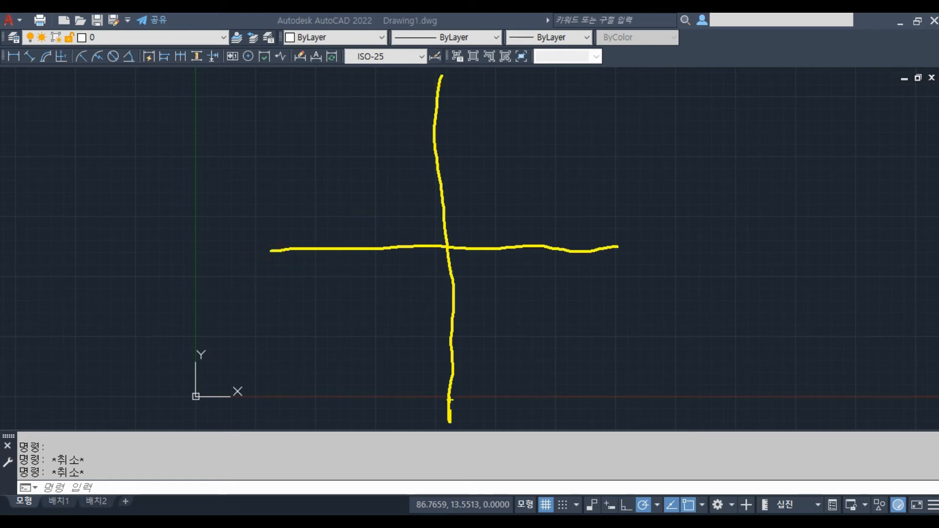
mouse_move(637, 284)
left_mouse_down()
mouse_move(642, 249)
mouse_move(637, 284)
left_mouse_up()
left_click_drag(668, 243, 668, 243)
mouse_move(474, 83)
left_mouse_down()
mouse_move(471, 119)
mouse_move(507, 96)
mouse_move(491, 89)
mouse_move(522, 80)
left_mouse_up()
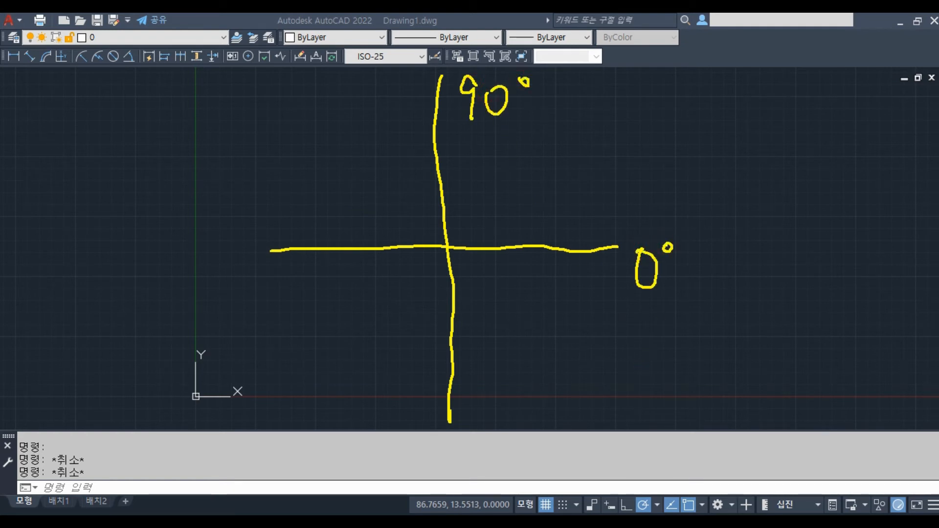
mouse_move(190, 225)
left_mouse_down()
mouse_move(193, 253)
mouse_move(247, 250)
mouse_move(235, 248)
left_mouse_up()
left_click_drag(244, 231, 250, 232)
left_click_drag(475, 390, 501, 408)
mouse_move(501, 388)
left_mouse_down()
mouse_move(514, 384)
mouse_move(519, 432)
left_mouse_up()
mouse_move(530, 391)
left_mouse_down()
mouse_move(525, 399)
mouse_move(538, 389)
left_mouse_up()
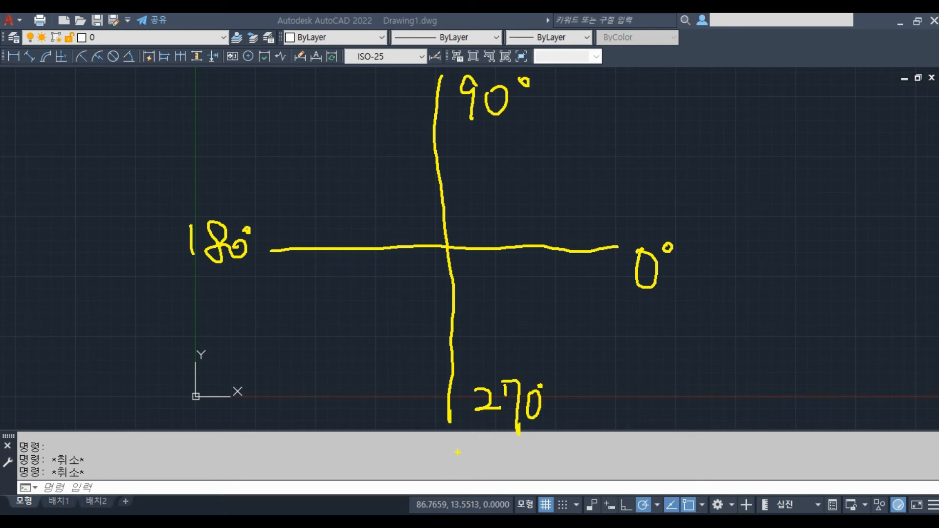
mouse_move(703, 259)
left_mouse_down()
mouse_move(708, 266)
mouse_move(729, 238)
left_mouse_up()
left_click_drag(578, 80, 612, 78)
left_click_drag(137, 241, 170, 234)
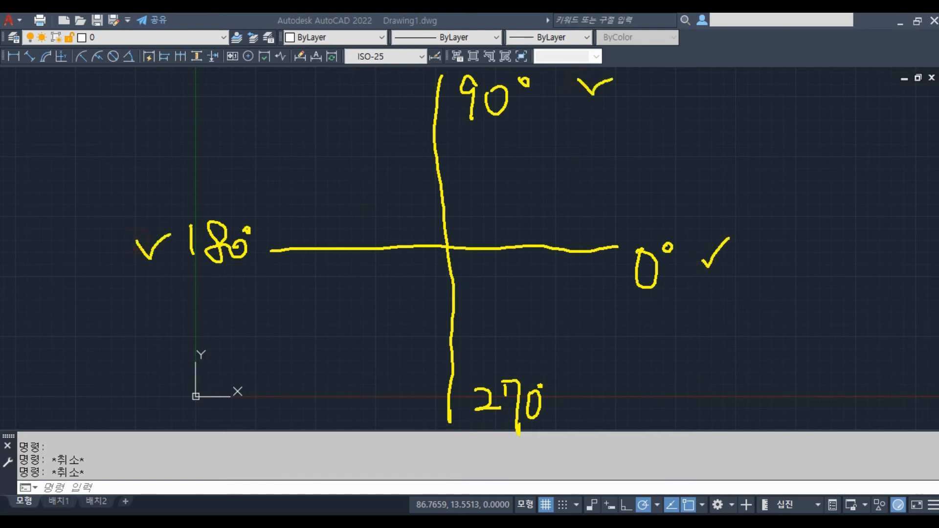
mouse_move(571, 400)
left_mouse_down()
mouse_move(574, 418)
mouse_move(607, 400)
left_mouse_up()
mouse_move(497, 214)
left_mouse_down()
mouse_move(473, 196)
mouse_move(434, 202)
mouse_move(411, 240)
mouse_move(415, 277)
mouse_move(457, 303)
mouse_move(495, 281)
mouse_move(479, 279)
mouse_move(499, 263)
mouse_move(508, 285)
mouse_move(482, 282)
left_mouse_up()
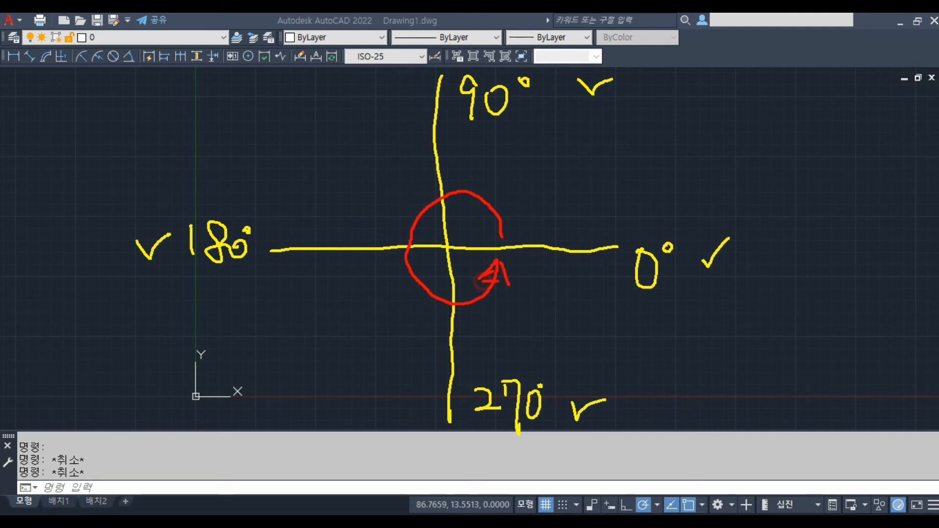
mouse_move(651, 119)
left_mouse_down()
mouse_move(665, 137)
mouse_move(650, 165)
left_mouse_up()
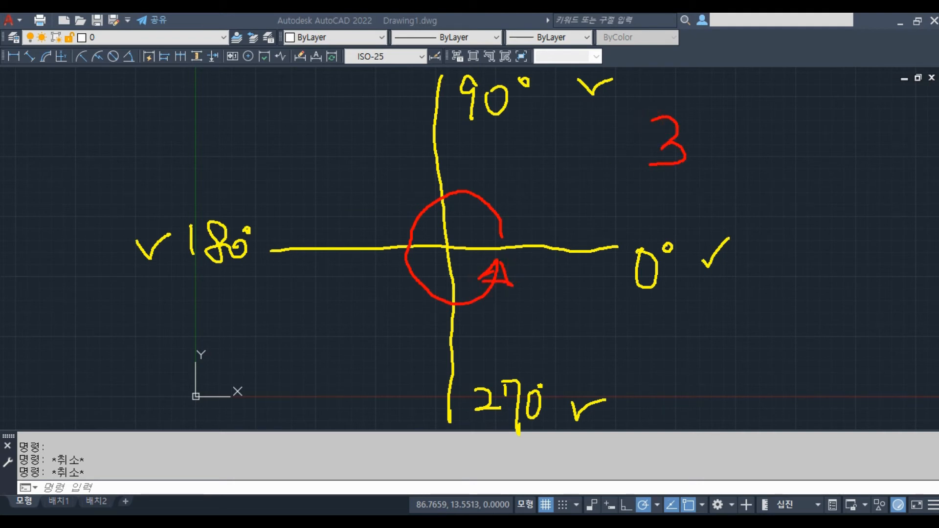
mouse_move(687, 117)
left_mouse_down()
mouse_move(699, 164)
mouse_move(730, 133)
mouse_move(759, 123)
left_mouse_up()
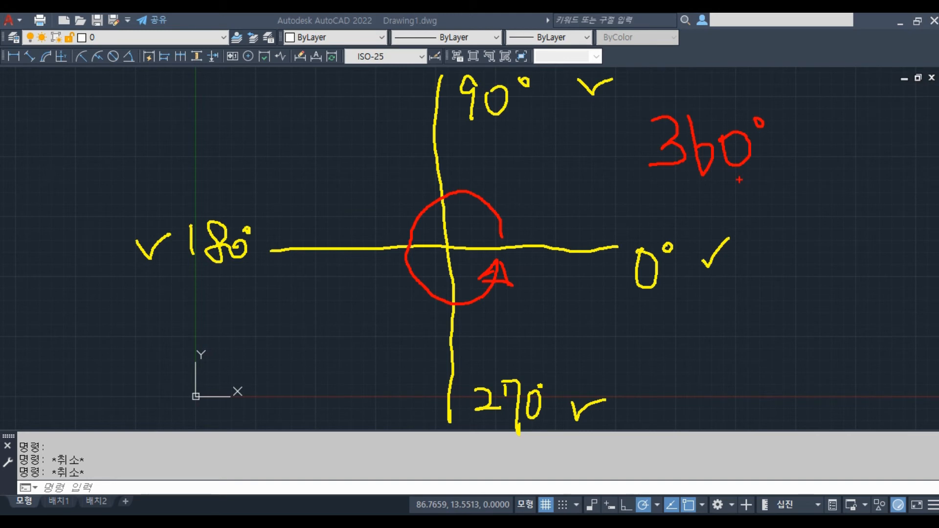
mouse_move(544, 177)
left_mouse_down()
mouse_move(585, 172)
mouse_move(567, 195)
mouse_move(533, 188)
mouse_move(602, 156)
mouse_move(582, 198)
left_mouse_up()
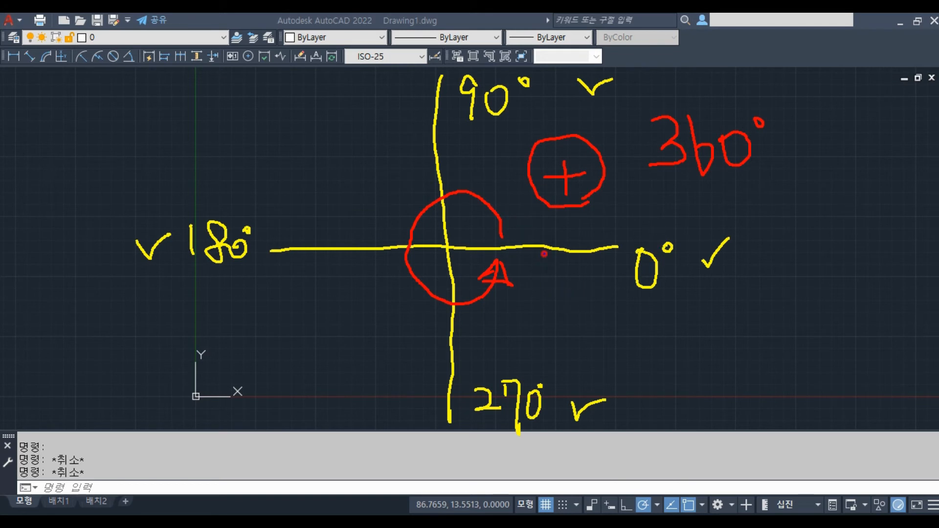
left_click_drag(497, 330, 482, 322)
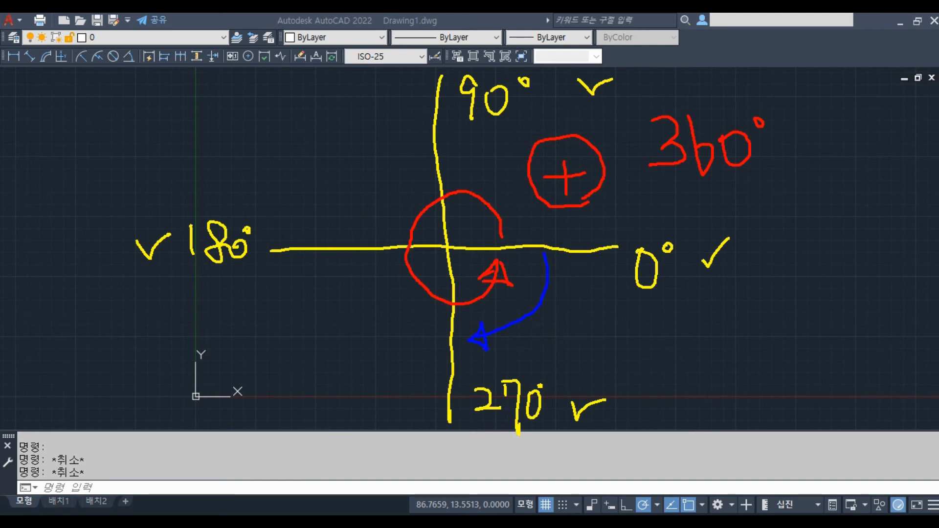
mouse_move(485, 459)
left_mouse_down()
mouse_move(531, 460)
mouse_move(521, 480)
left_mouse_up()
left_click_drag(547, 446, 548, 447)
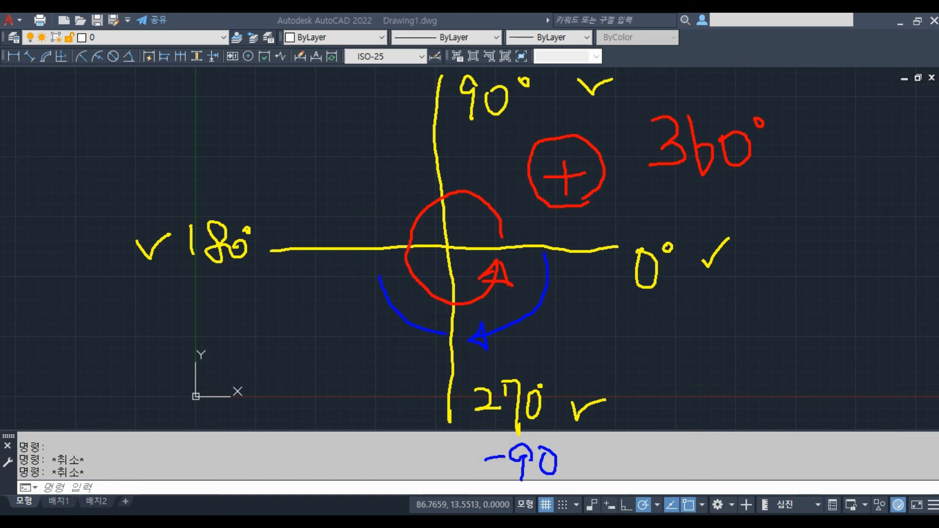
left_click_drag(370, 277, 391, 278)
mouse_move(203, 287)
left_mouse_down()
mouse_move(196, 307)
mouse_move(216, 313)
mouse_move(189, 303)
left_mouse_up()
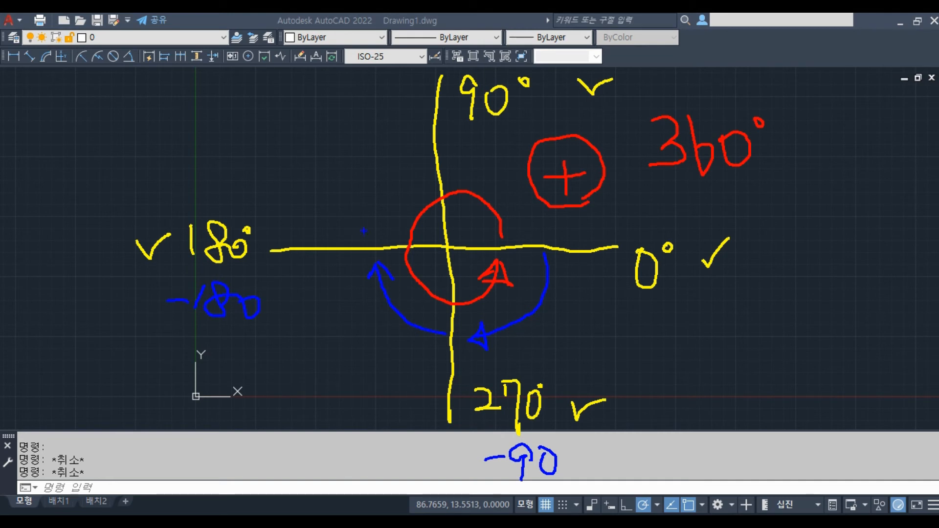
left_click_drag(368, 184, 361, 226)
left_click_drag(391, 142, 406, 177)
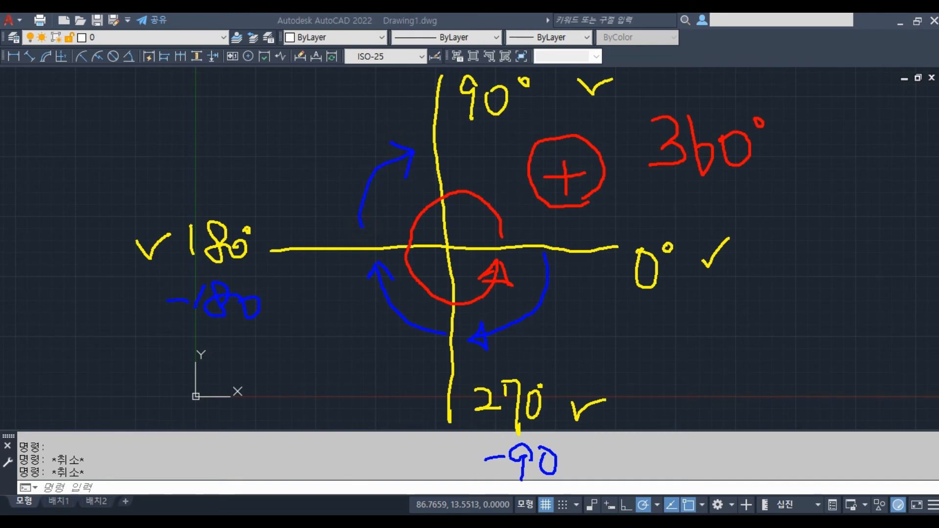
mouse_move(335, 96)
left_mouse_down()
mouse_move(386, 110)
mouse_move(389, 84)
mouse_move(401, 83)
mouse_move(397, 122)
left_mouse_up()
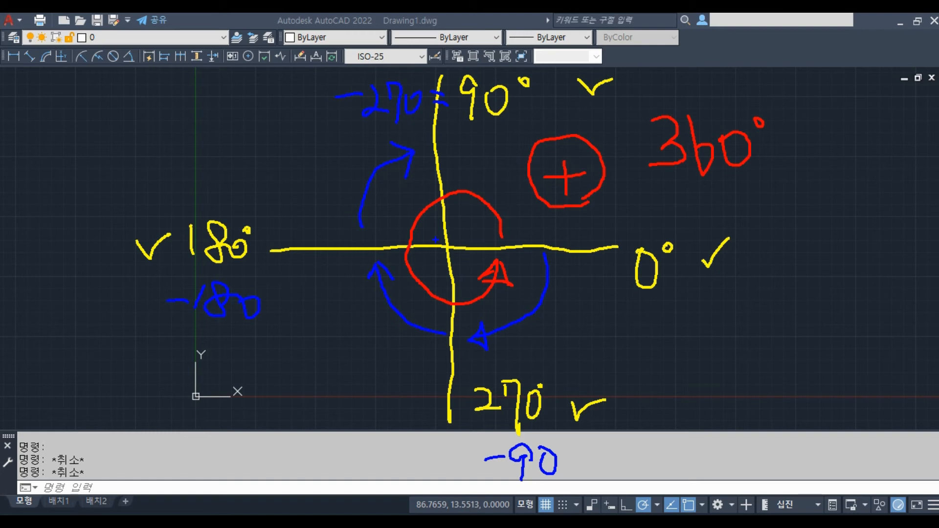
key("Escape")
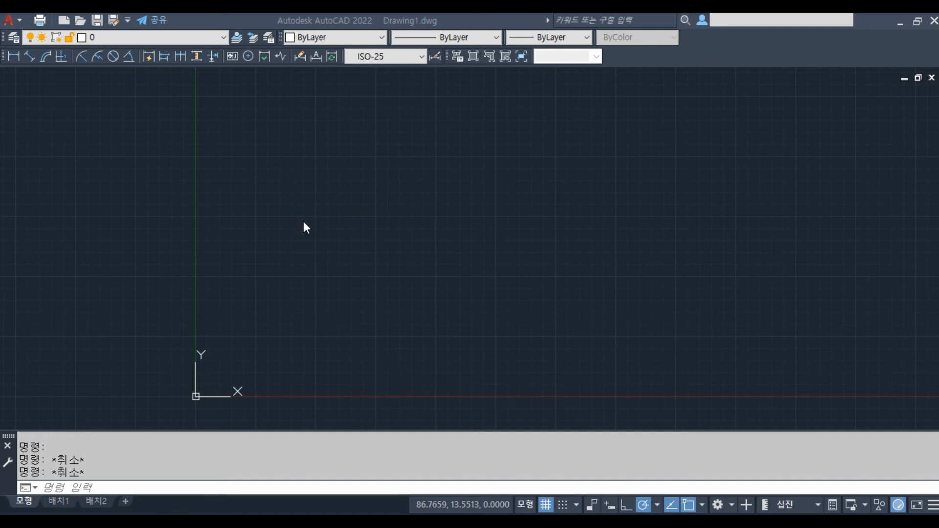
mouse_move(390, 175)
left_mouse_down()
mouse_move(375, 153)
mouse_move(386, 170)
mouse_move(375, 131)
mouse_move(359, 203)
mouse_move(367, 206)
left_mouse_up()
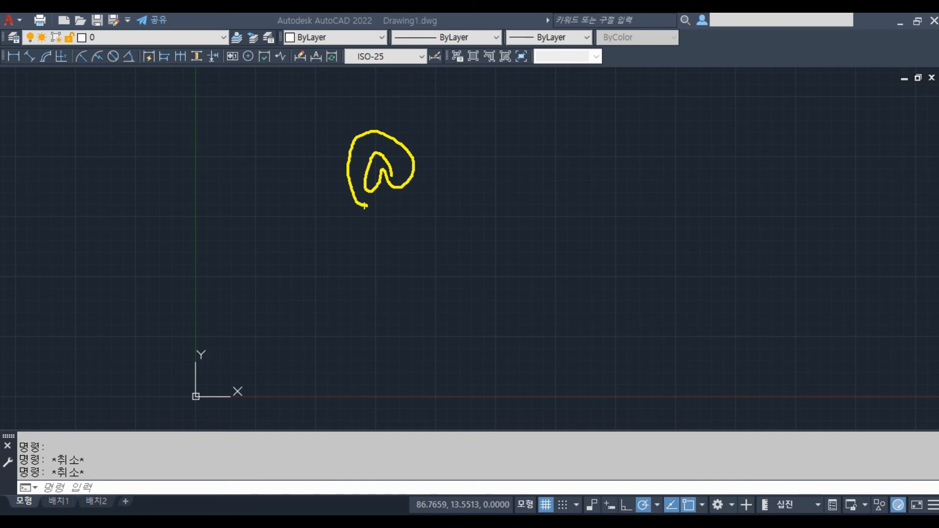
left_click_drag(438, 152, 437, 177)
mouse_move(475, 141)
left_mouse_down()
mouse_move(479, 182)
mouse_move(462, 190)
mouse_move(502, 188)
mouse_move(507, 161)
mouse_move(542, 198)
left_mouse_up()
mouse_move(611, 146)
left_mouse_down()
mouse_move(594, 158)
mouse_move(601, 193)
mouse_move(631, 170)
left_mouse_up()
left_click_drag(663, 139, 667, 174)
left_click_drag(668, 149, 681, 148)
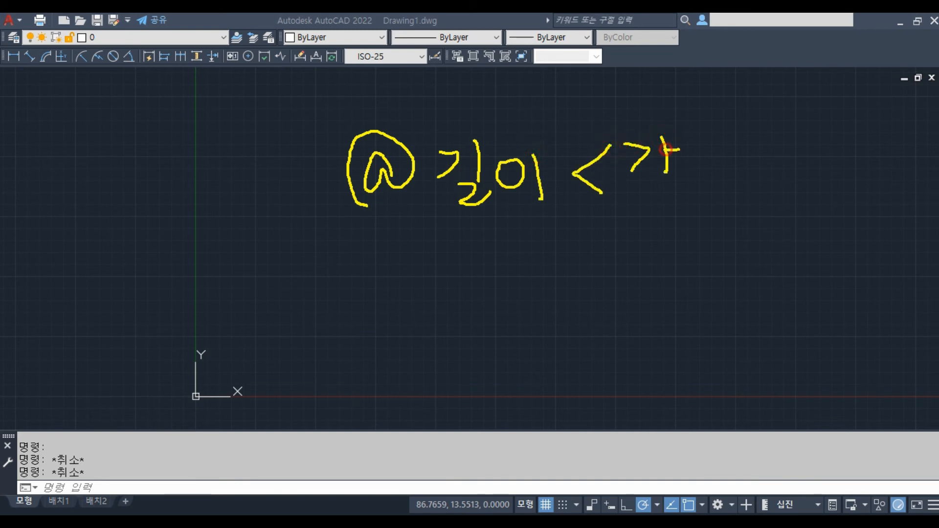
mouse_move(652, 184)
left_mouse_down()
mouse_move(668, 188)
mouse_move(668, 199)
left_mouse_up()
mouse_move(699, 136)
left_mouse_down()
mouse_move(729, 135)
mouse_move(729, 162)
left_mouse_up()
mouse_move(715, 164)
left_mouse_down()
mouse_move(715, 186)
mouse_move(738, 192)
left_mouse_up()
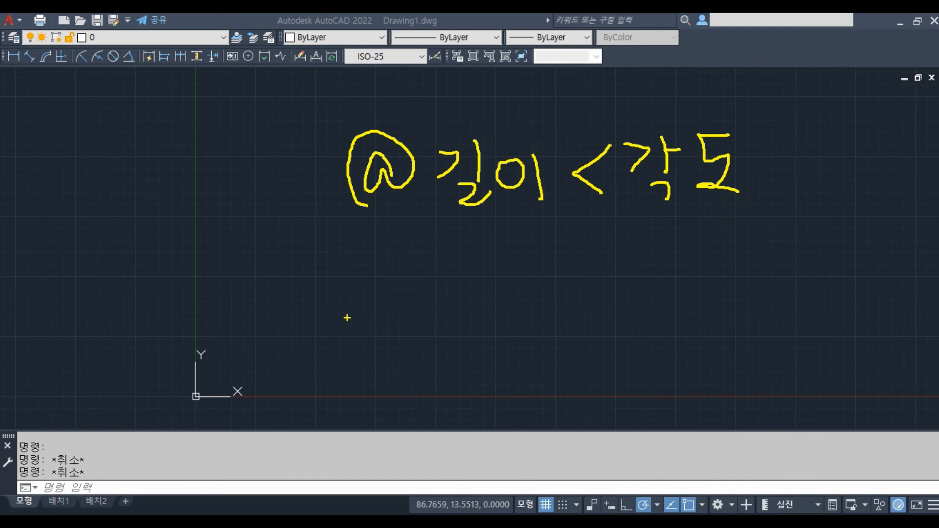
key("Escape")
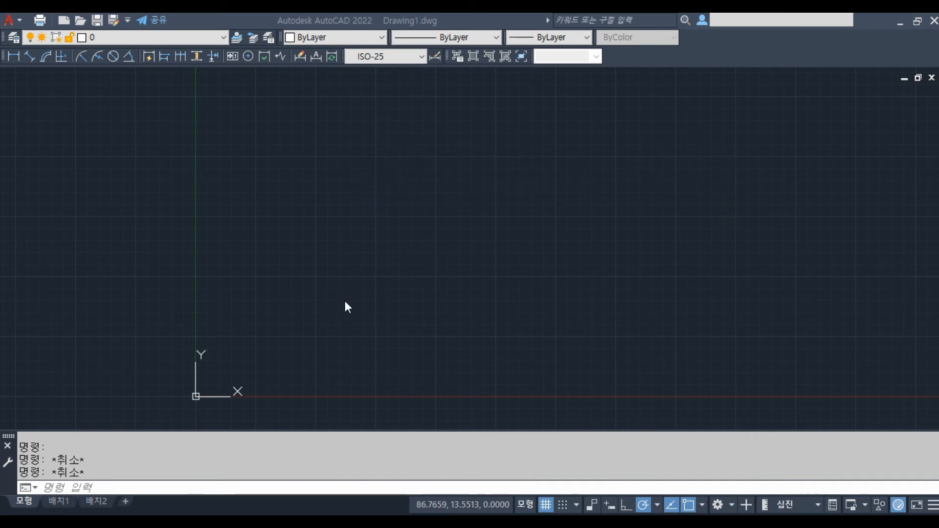
Step: Start a LINE with its first point at a free spot above and to the right of the origin
left_click(224, 331)
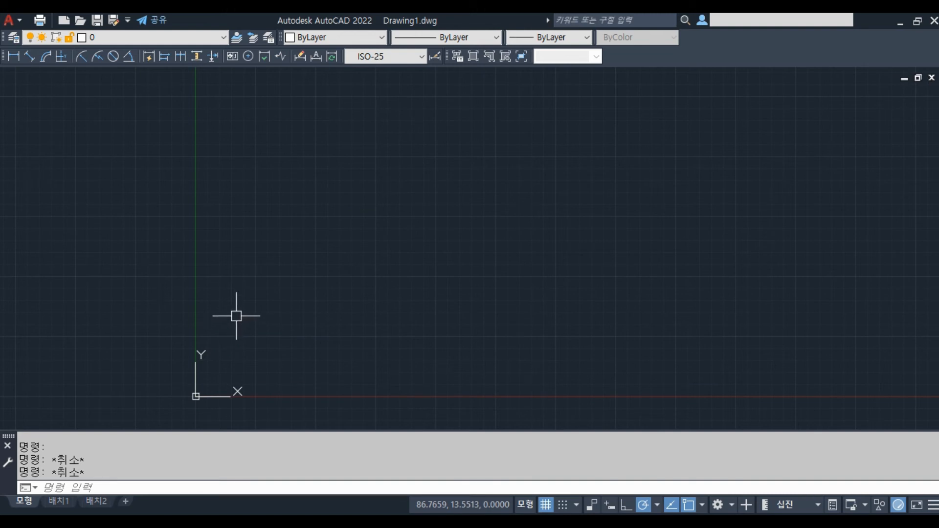
type("l")
key("Return")
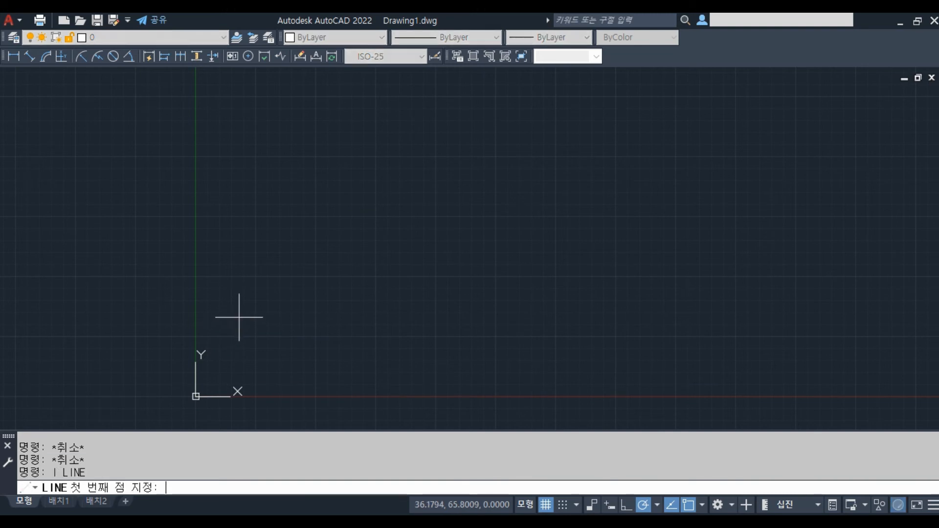
left_click(308, 260)
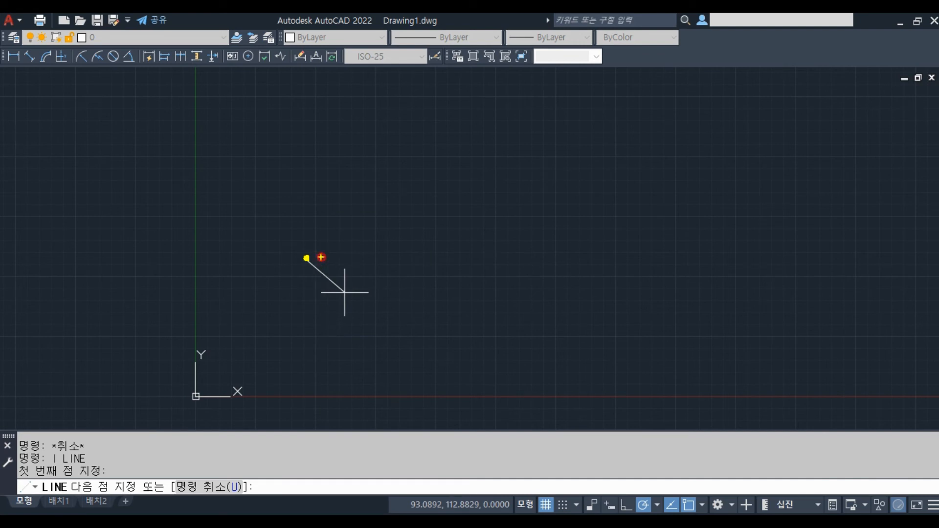
mouse_move(321, 257)
left_mouse_down()
mouse_move(426, 258)
mouse_move(419, 266)
left_mouse_up()
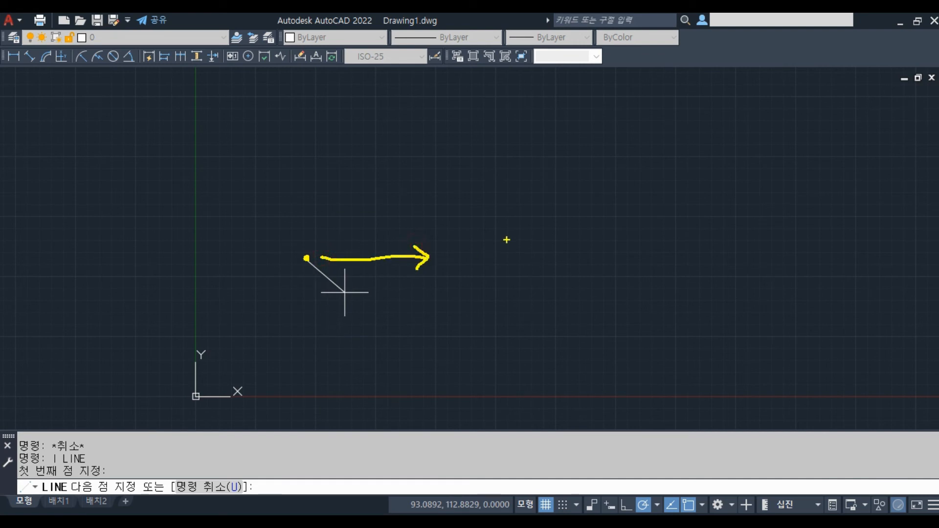
left_click_drag(488, 239, 533, 228)
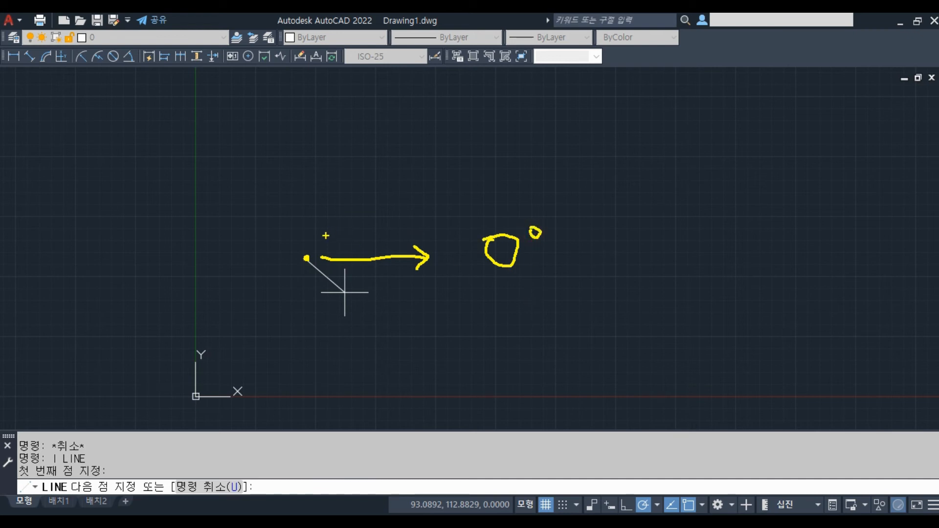
mouse_move(325, 237)
left_mouse_down()
mouse_move(389, 214)
mouse_move(433, 222)
mouse_move(427, 241)
left_mouse_up()
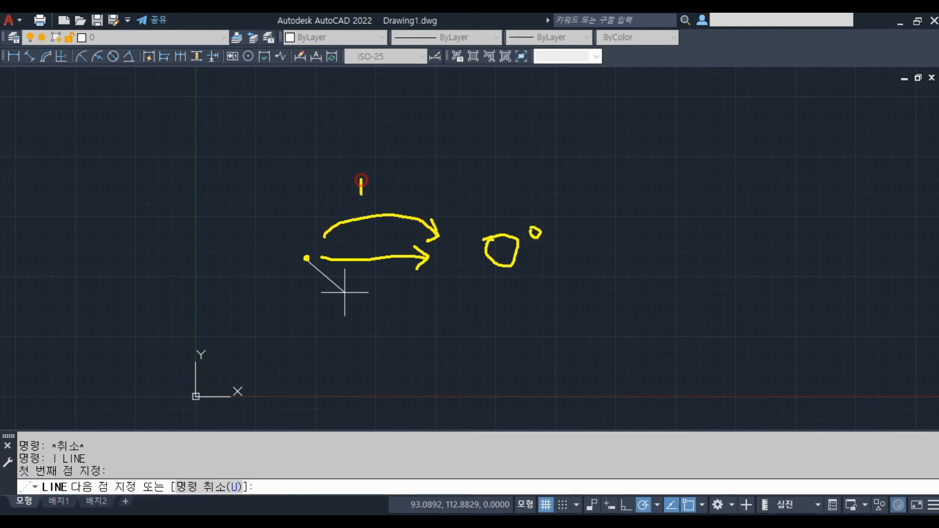
mouse_move(380, 178)
left_mouse_down()
mouse_move(374, 195)
mouse_move(381, 177)
mouse_move(395, 195)
mouse_move(402, 182)
left_mouse_up()
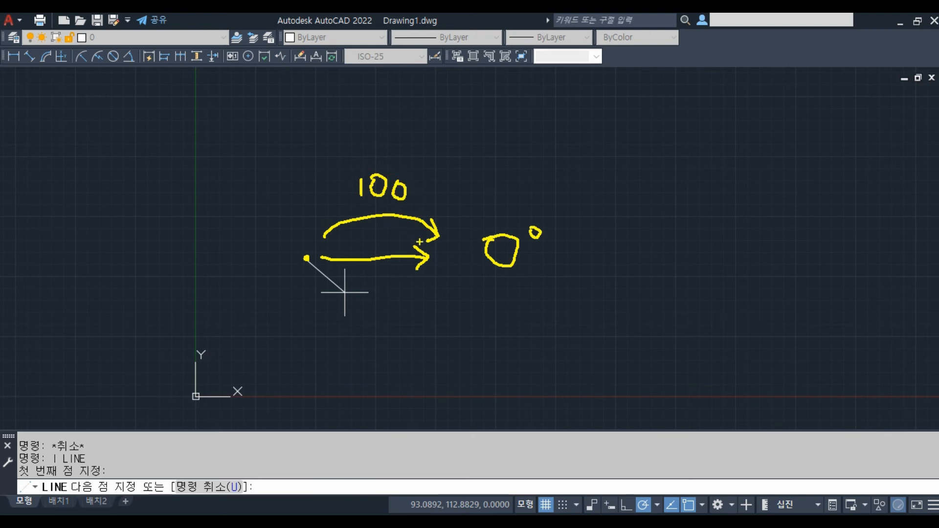
left_click(458, 259)
key("Escape")
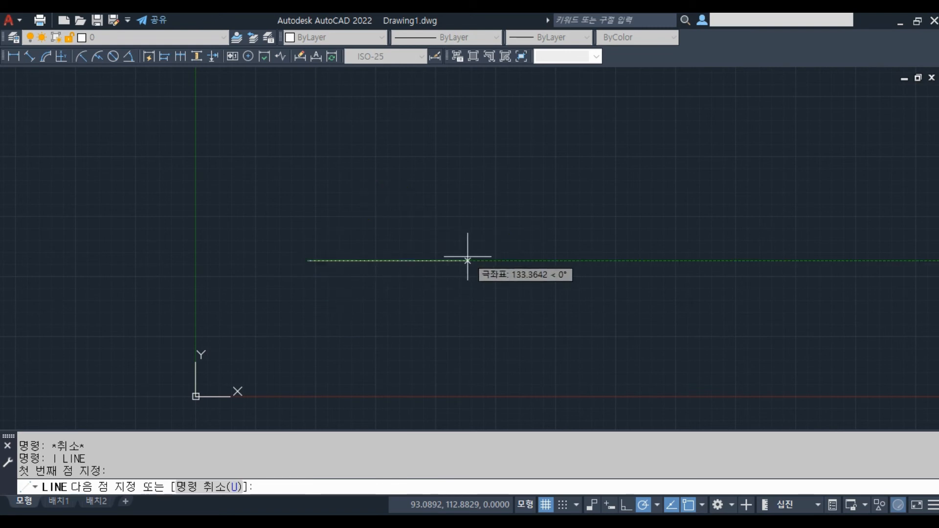
type("@100")
mouse_move(330, 158)
left_mouse_down()
mouse_move(693, 329)
mouse_move(377, 148)
mouse_move(321, 158)
left_mouse_up()
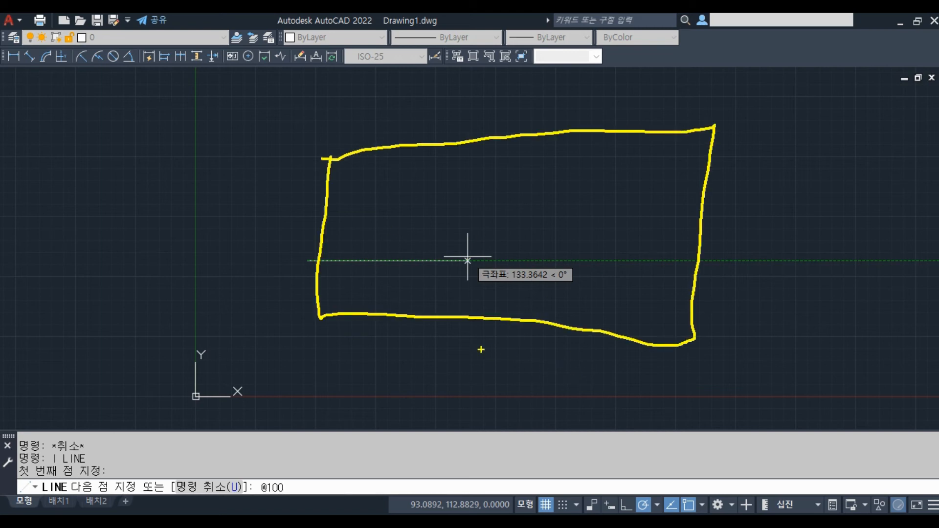
left_click_drag(418, 289, 458, 300)
left_click_drag(538, 282, 418, 278)
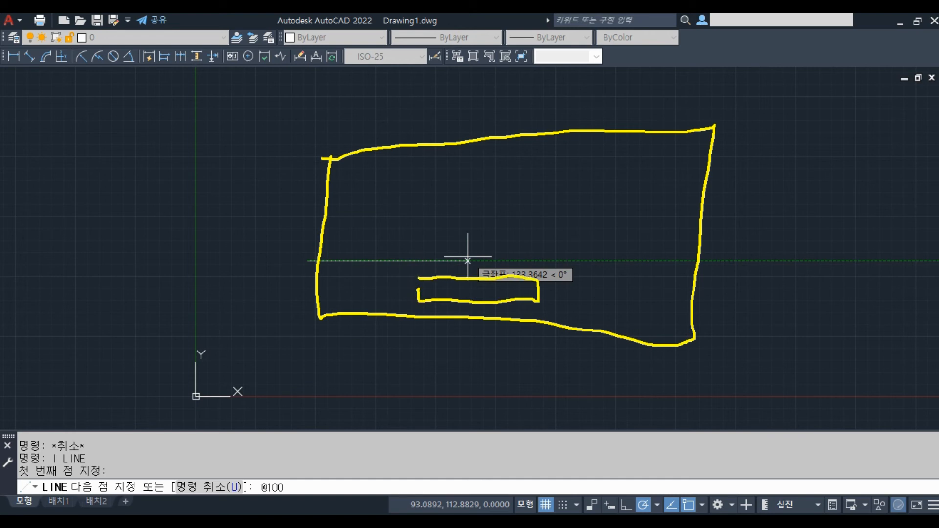
mouse_move(585, 256)
left_mouse_down()
mouse_move(591, 283)
mouse_move(565, 260)
mouse_move(565, 284)
left_mouse_up()
mouse_move(509, 261)
left_mouse_down()
mouse_move(506, 243)
mouse_move(526, 262)
left_mouse_up()
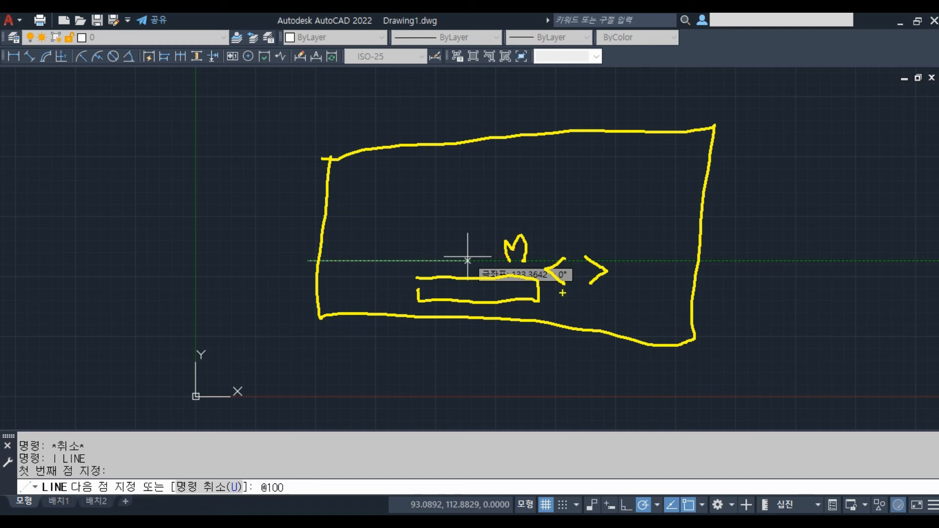
mouse_move(563, 294)
left_mouse_down()
mouse_move(537, 272)
mouse_move(567, 285)
left_mouse_up()
left_click_drag(589, 253, 615, 281)
left_click_drag(612, 253, 591, 282)
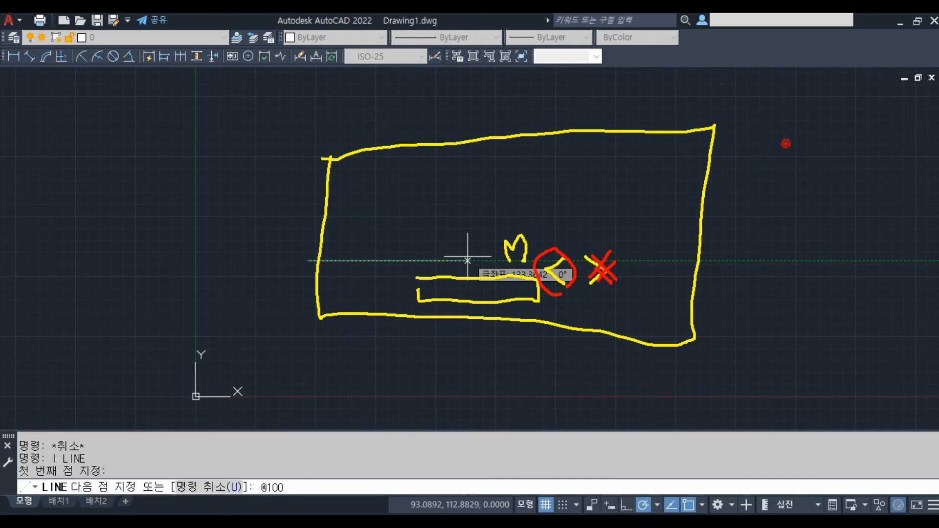
mouse_move(786, 142)
left_mouse_down()
mouse_move(729, 199)
mouse_move(799, 236)
left_mouse_up()
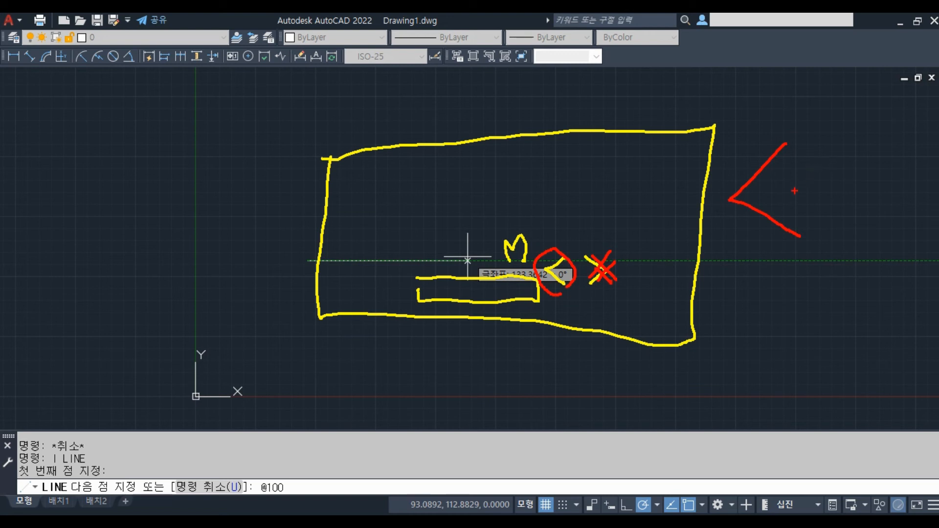
mouse_move(820, 159)
left_mouse_down()
mouse_move(843, 196)
mouse_move(810, 159)
left_mouse_up()
mouse_move(313, 462)
left_mouse_down()
mouse_move(320, 448)
mouse_move(338, 467)
mouse_move(286, 469)
mouse_move(312, 481)
left_mouse_up()
left_click_drag(356, 444, 354, 466)
mouse_move(382, 447)
left_mouse_down()
mouse_move(374, 458)
mouse_move(387, 450)
mouse_move(400, 465)
mouse_move(414, 447)
mouse_move(452, 472)
mouse_move(484, 443)
left_mouse_up()
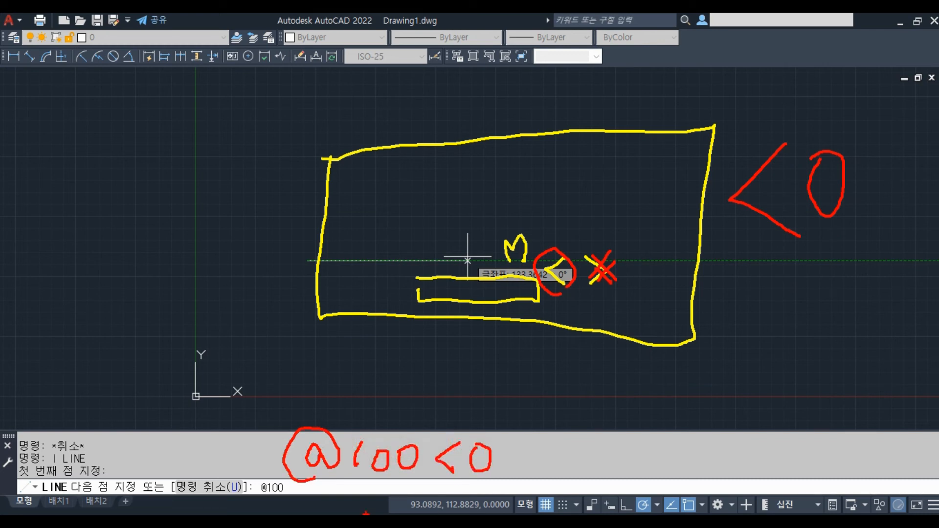
key("Escape")
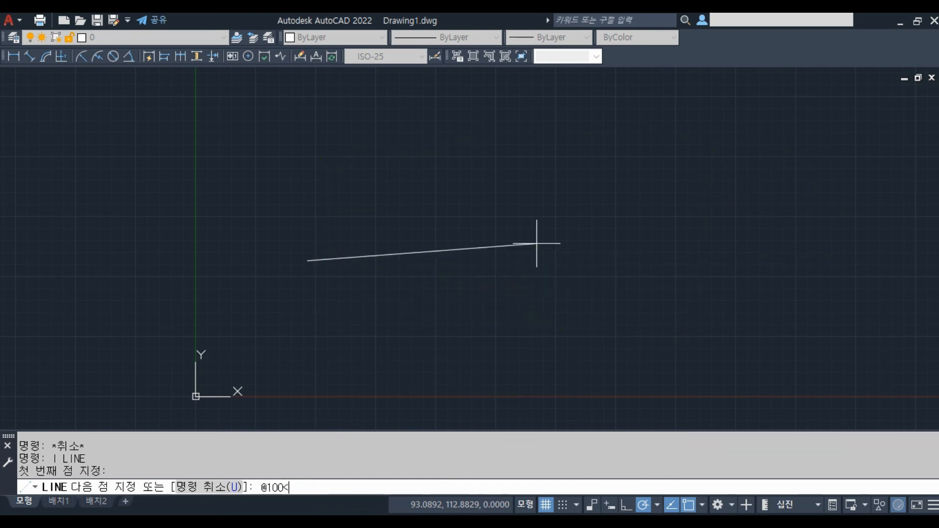
type("0")
key("Return")
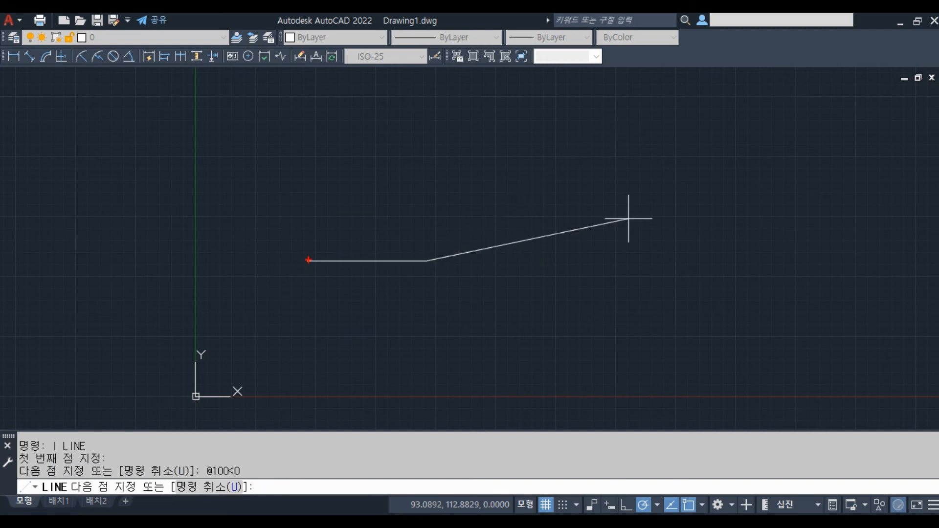
left_click_drag(319, 284, 418, 284)
mouse_move(346, 221)
left_mouse_down()
mouse_move(347, 239)
mouse_move(360, 227)
left_mouse_up()
mouse_move(383, 224)
left_mouse_down()
mouse_move(376, 231)
mouse_move(384, 222)
left_mouse_up()
mouse_move(426, 259)
left_mouse_down()
mouse_move(429, 155)
mouse_move(415, 163)
mouse_move(446, 160)
left_mouse_up()
mouse_move(447, 211)
left_mouse_down()
mouse_move(445, 229)
mouse_move(460, 213)
mouse_move(478, 230)
mouse_move(485, 215)
left_mouse_up()
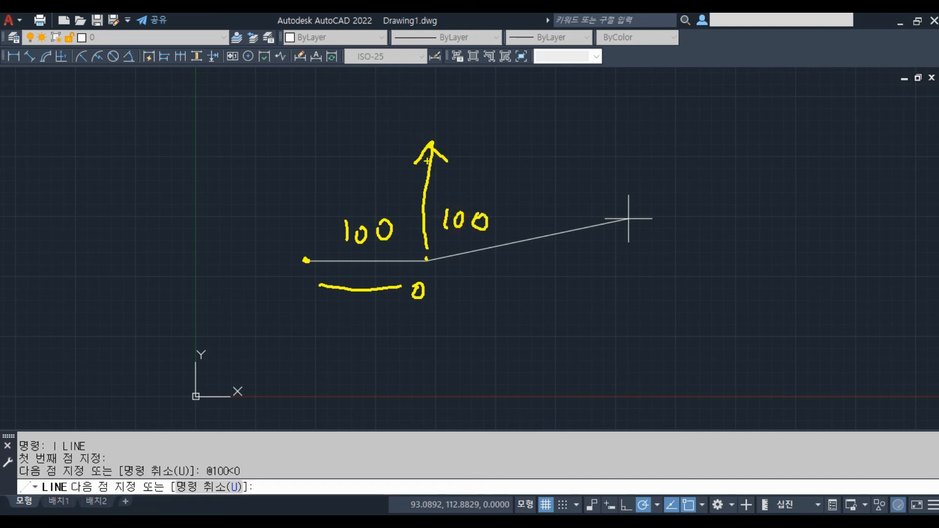
mouse_move(435, 107)
left_mouse_down()
mouse_move(436, 96)
mouse_move(437, 130)
mouse_move(467, 93)
left_mouse_up()
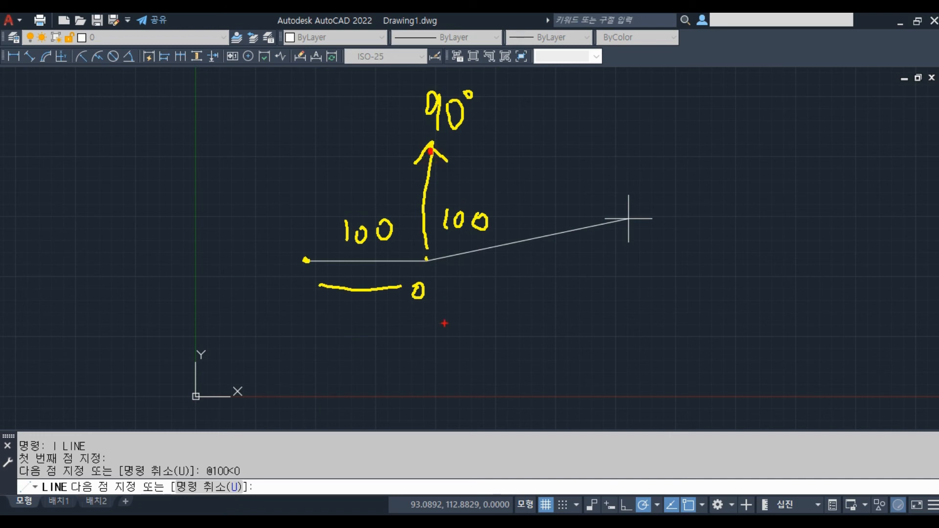
mouse_move(587, 147)
left_mouse_down()
mouse_move(589, 181)
mouse_move(543, 181)
mouse_move(571, 204)
left_mouse_up()
mouse_move(636, 156)
left_mouse_down()
mouse_move(627, 182)
mouse_move(651, 157)
mouse_move(683, 158)
left_mouse_up()
mouse_move(742, 146)
left_mouse_down()
mouse_move(742, 191)
mouse_move(785, 166)
mouse_move(780, 193)
left_mouse_up()
left_click_drag(801, 155, 803, 156)
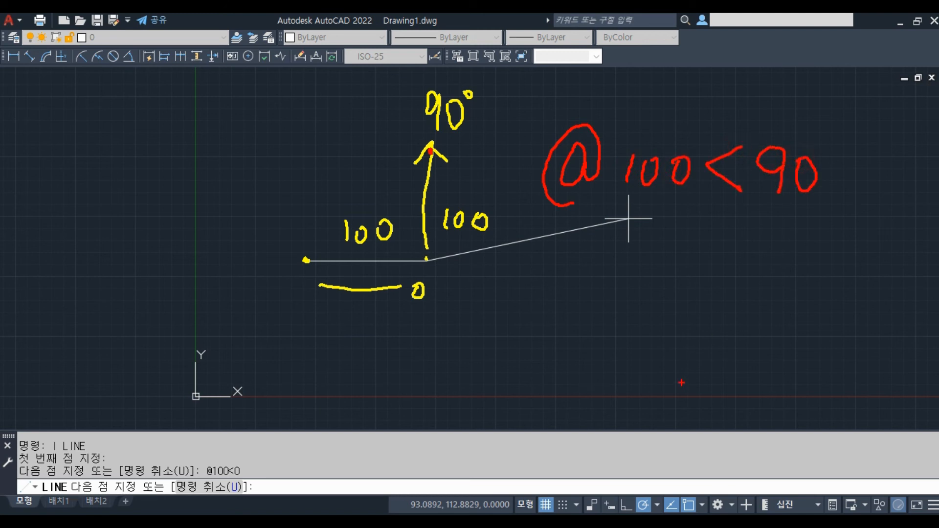
key("Escape")
left_click(287, 485)
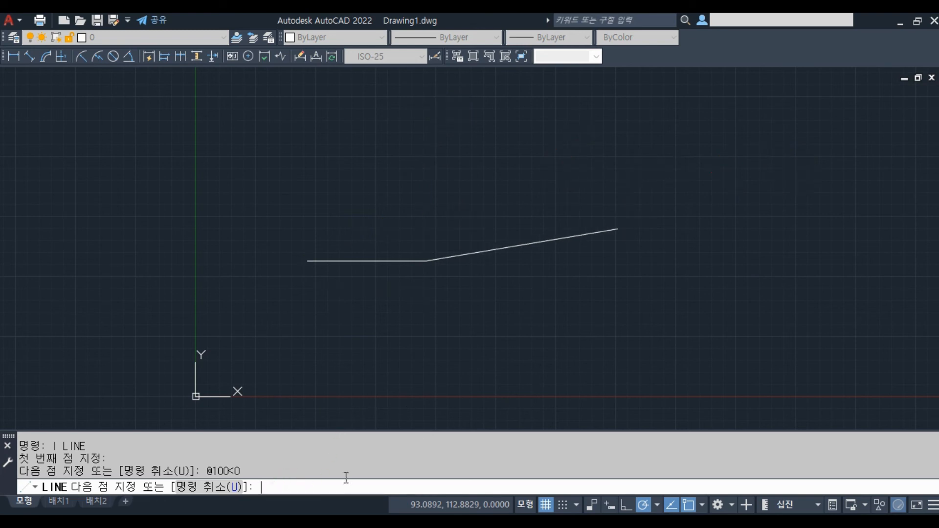
type("@100")
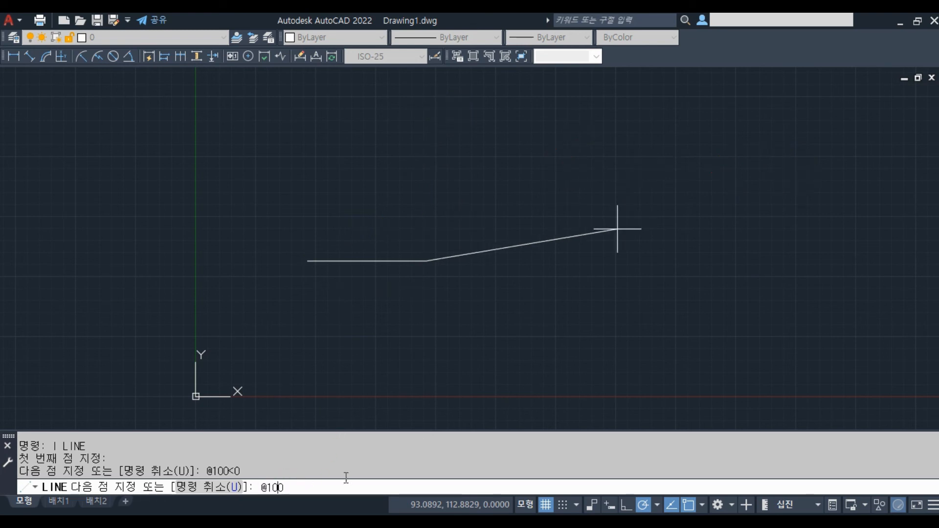
type("<90")
key("Return")
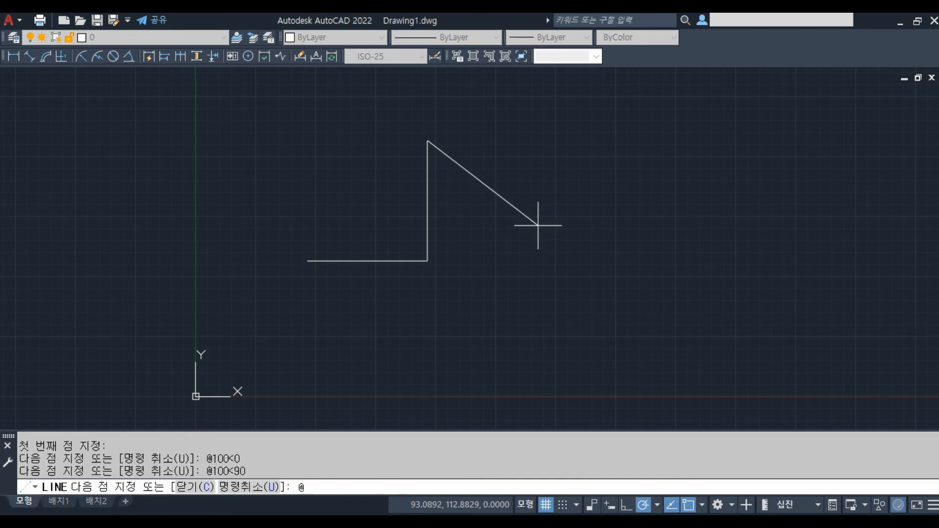
key("BackSpace")
mouse_move(563, 152)
left_mouse_down()
mouse_move(567, 161)
mouse_move(565, 110)
mouse_move(568, 203)
left_mouse_up()
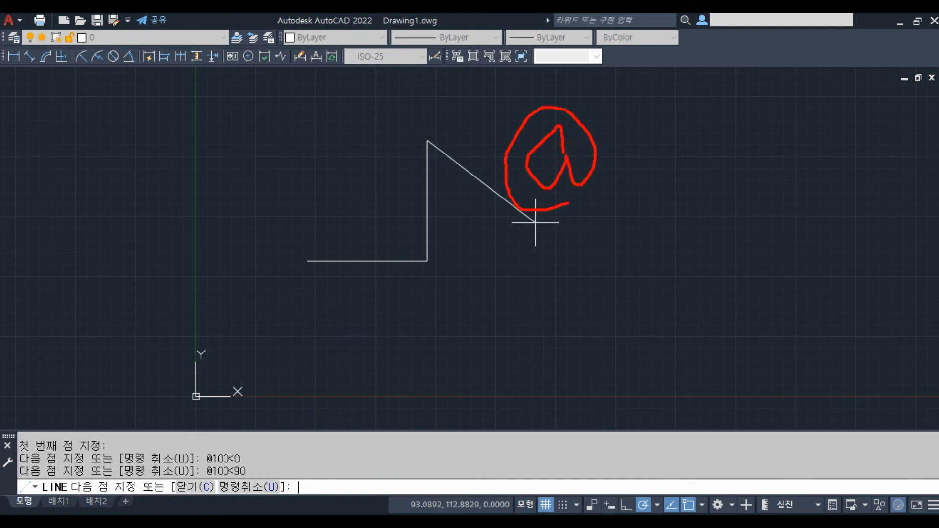
left_click_drag(630, 128, 628, 188)
mouse_move(651, 132)
left_mouse_down()
mouse_move(644, 169)
mouse_move(652, 135)
mouse_move(685, 139)
left_mouse_up()
mouse_move(729, 182)
left_mouse_down()
mouse_move(735, 176)
mouse_move(721, 192)
left_mouse_up()
mouse_move(791, 105)
left_mouse_down()
mouse_move(778, 179)
mouse_move(806, 199)
left_mouse_up()
left_click_drag(838, 134, 839, 188)
mouse_move(850, 146)
left_mouse_down()
mouse_move(854, 169)
mouse_move(866, 142)
left_mouse_up()
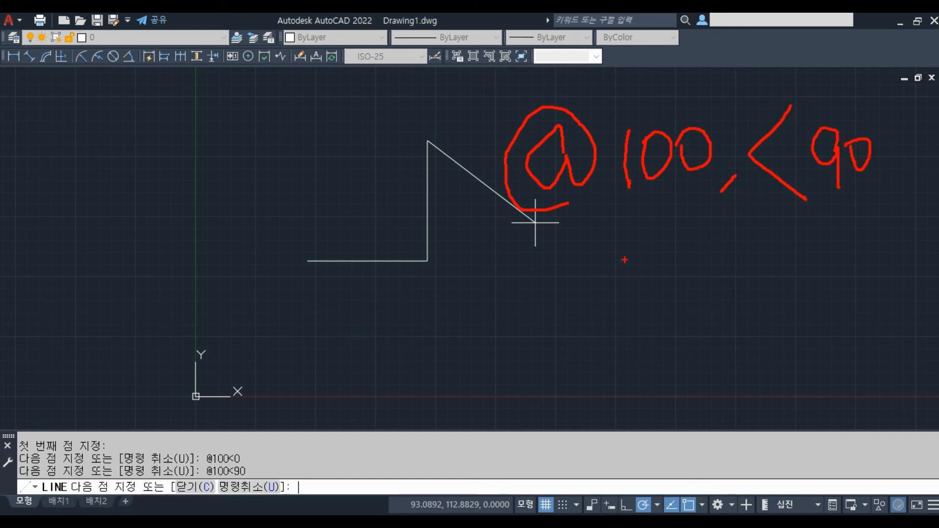
left_click_drag(577, 228, 856, 216)
left_click_drag(758, 245, 703, 296)
left_click_drag(713, 256, 766, 300)
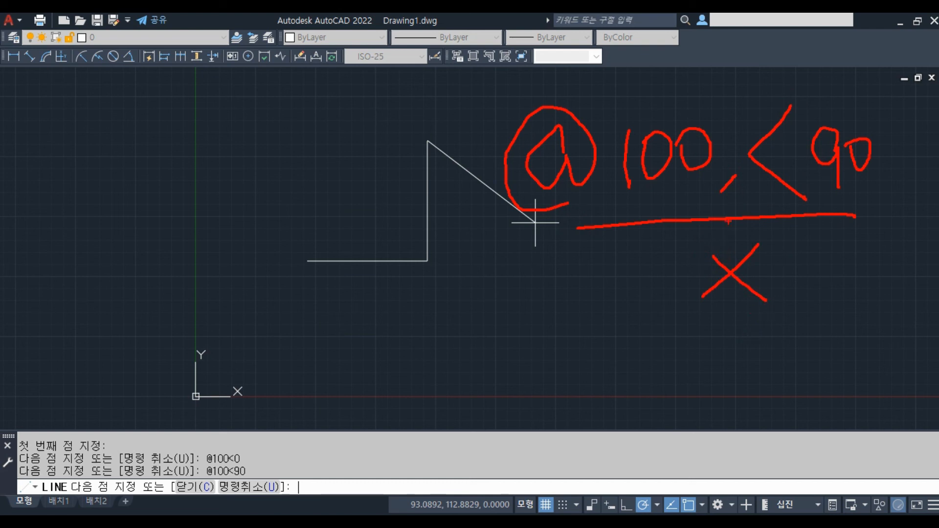
mouse_move(728, 201)
left_mouse_down()
mouse_move(714, 192)
mouse_move(752, 180)
mouse_move(719, 207)
left_mouse_up()
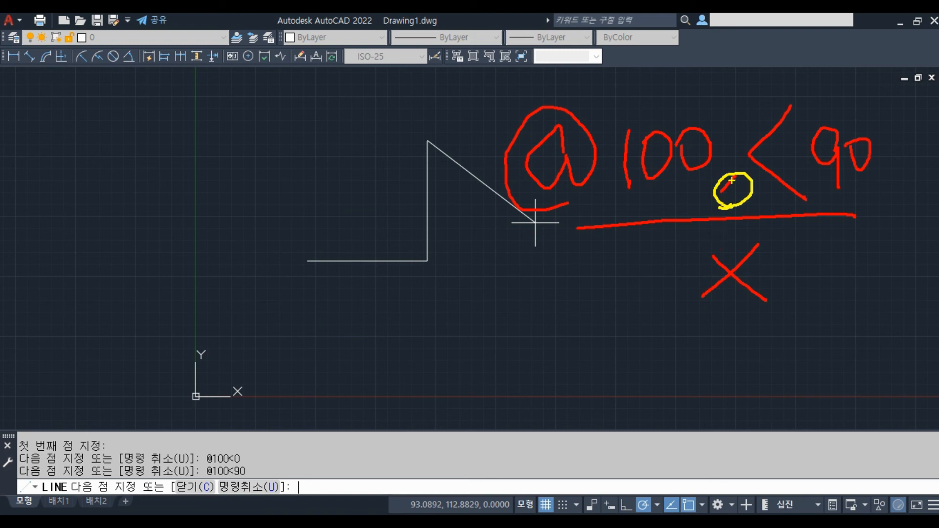
mouse_move(744, 171)
left_mouse_down()
mouse_move(715, 203)
mouse_move(740, 200)
mouse_move(729, 205)
left_mouse_up()
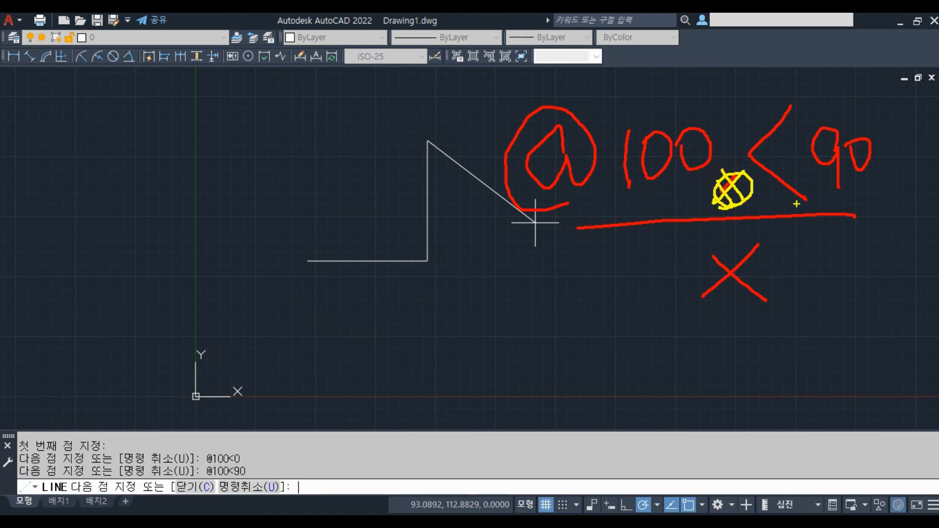
mouse_move(794, 107)
left_mouse_down()
mouse_move(751, 156)
mouse_move(796, 190)
left_mouse_up()
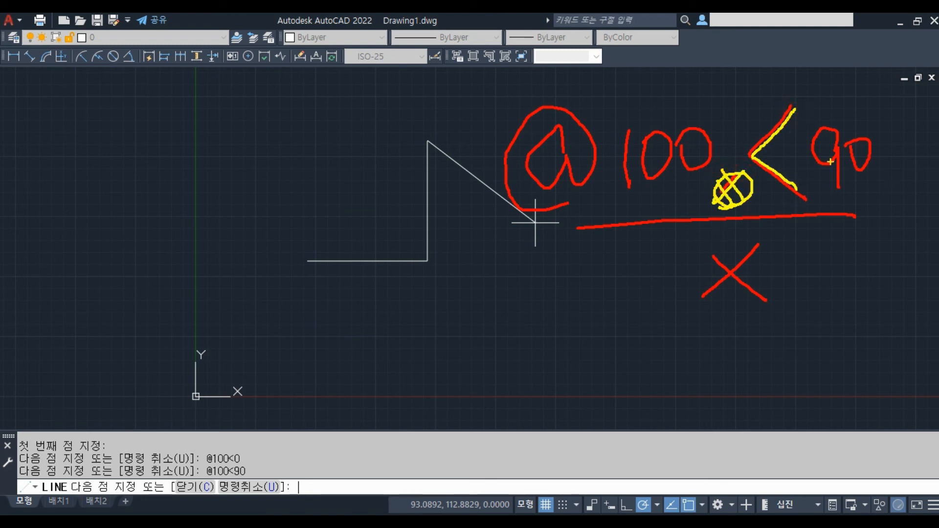
mouse_move(837, 152)
left_mouse_down()
mouse_move(829, 129)
mouse_move(841, 180)
left_mouse_up()
mouse_move(852, 142)
left_mouse_down()
mouse_move(844, 147)
mouse_move(862, 143)
left_mouse_up()
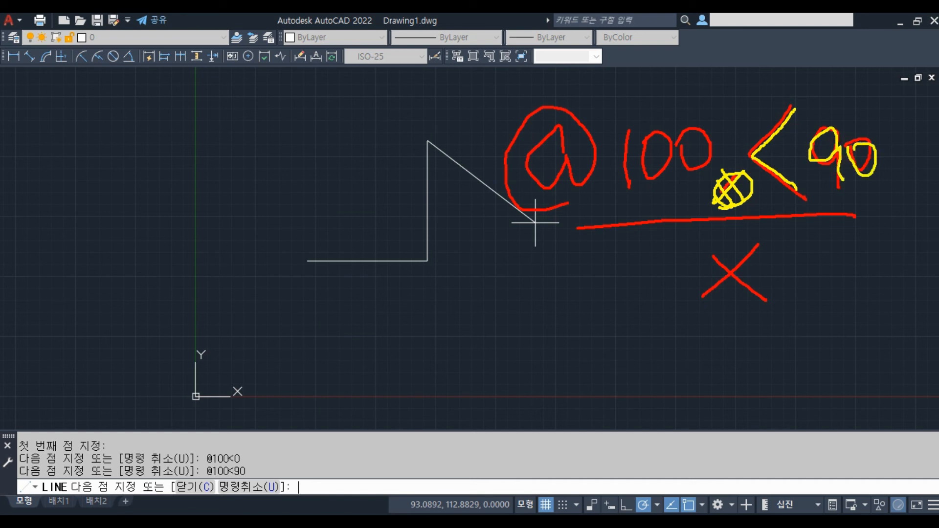
left_click_drag(420, 139, 260, 142)
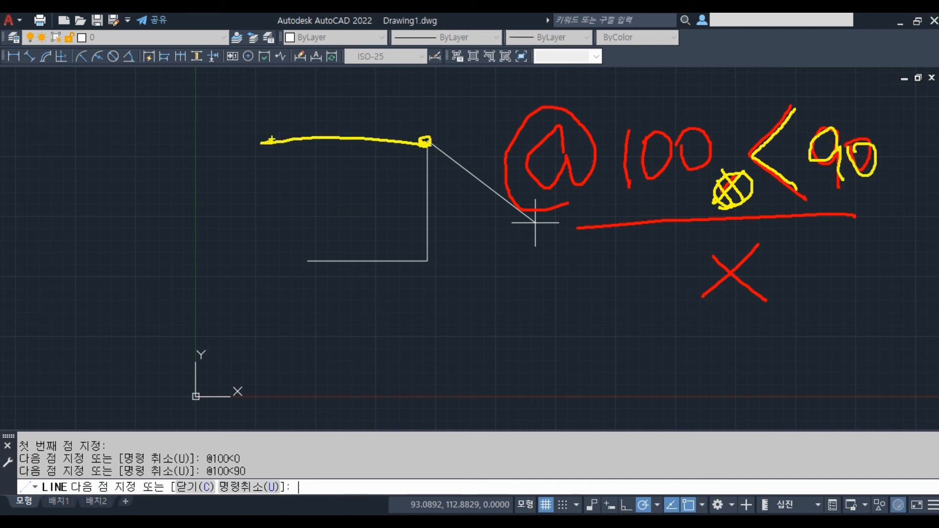
left_click_drag(300, 118, 264, 142)
left_click_drag(264, 141, 301, 171)
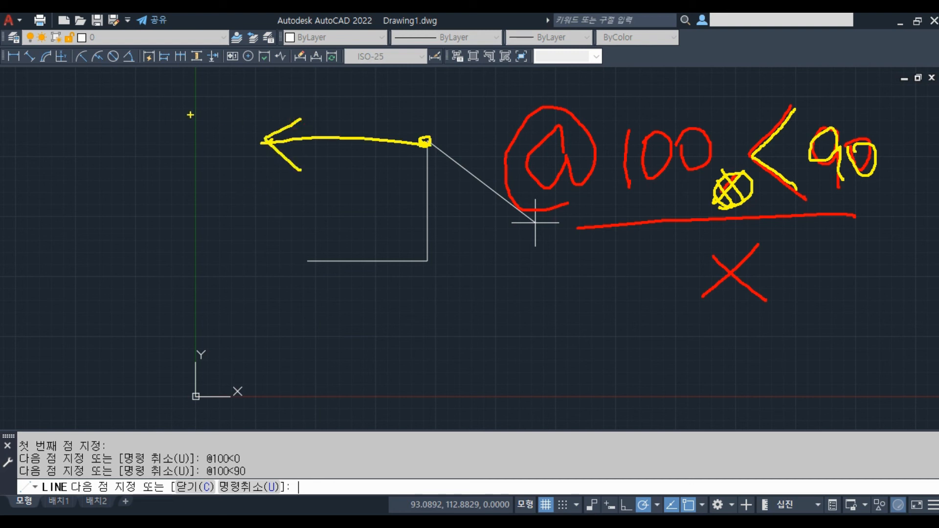
left_click_drag(160, 109, 163, 144)
mouse_move(202, 107)
left_mouse_down()
mouse_move(193, 147)
mouse_move(215, 120)
left_mouse_up()
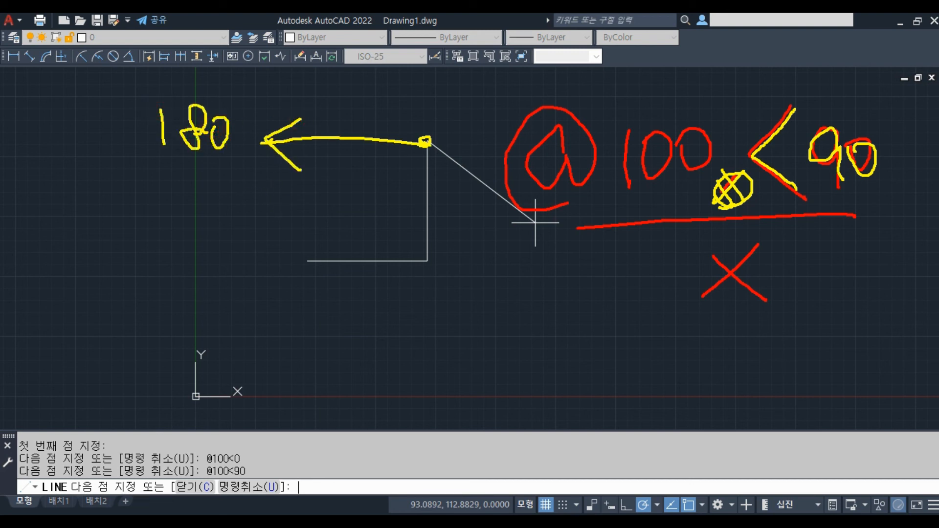
mouse_move(334, 166)
left_mouse_down()
mouse_move(337, 190)
mouse_move(352, 173)
mouse_move(389, 187)
mouse_move(380, 172)
left_mouse_up()
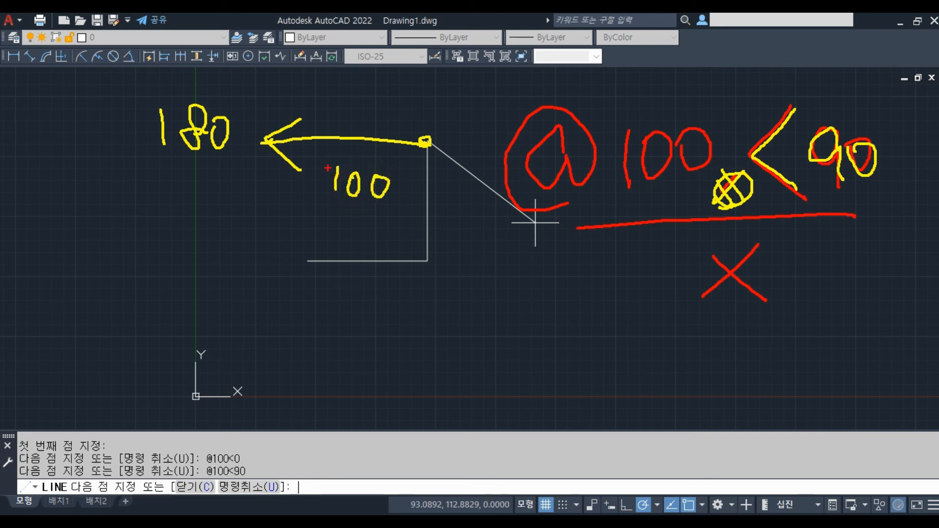
left_click_drag(285, 140, 283, 145)
key("Escape")
type("@1")
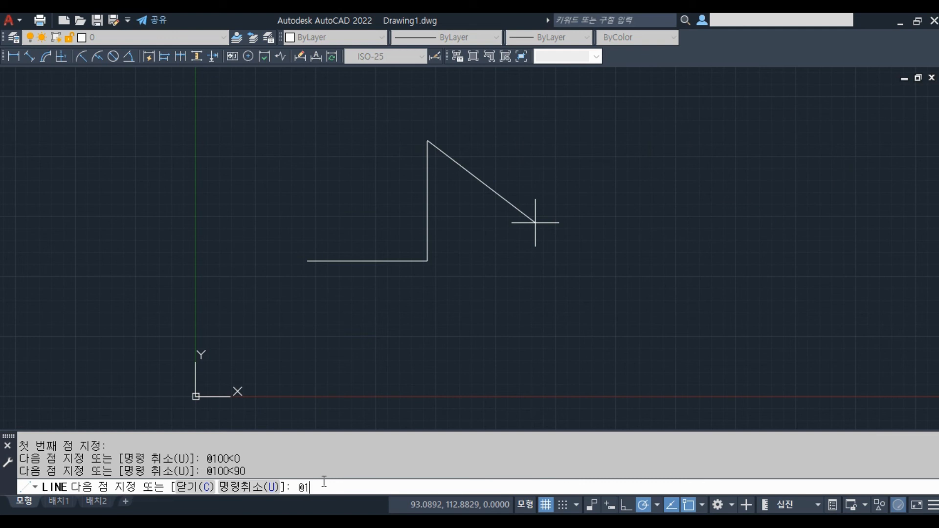
type("00<180")
key("Return")
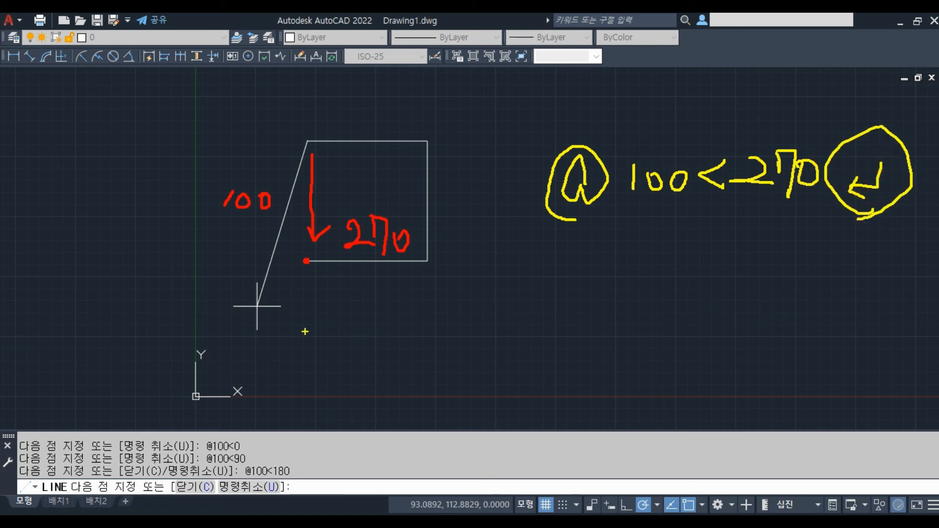
left_click_drag(543, 323, 530, 344)
mouse_move(605, 302)
left_mouse_down()
mouse_move(582, 336)
mouse_move(592, 347)
left_mouse_up()
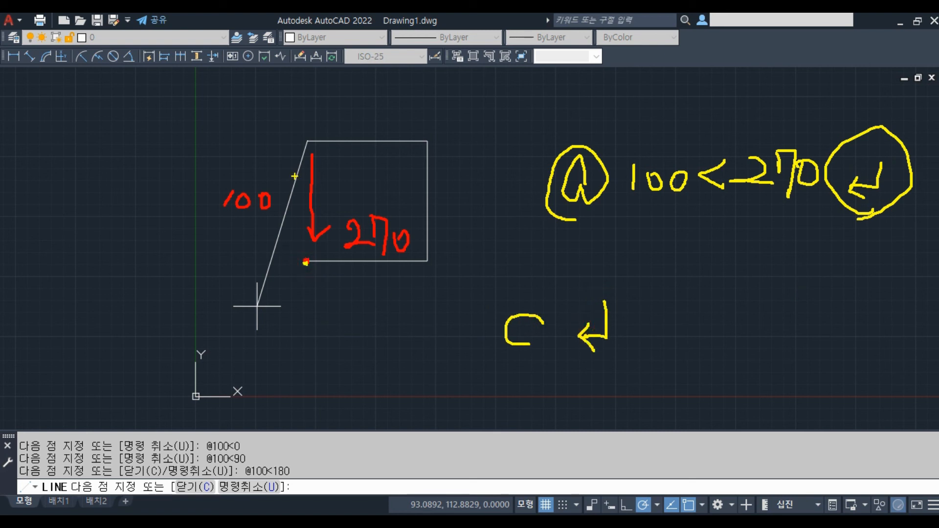
mouse_move(295, 176)
left_mouse_down()
mouse_move(303, 257)
mouse_move(315, 237)
left_mouse_up()
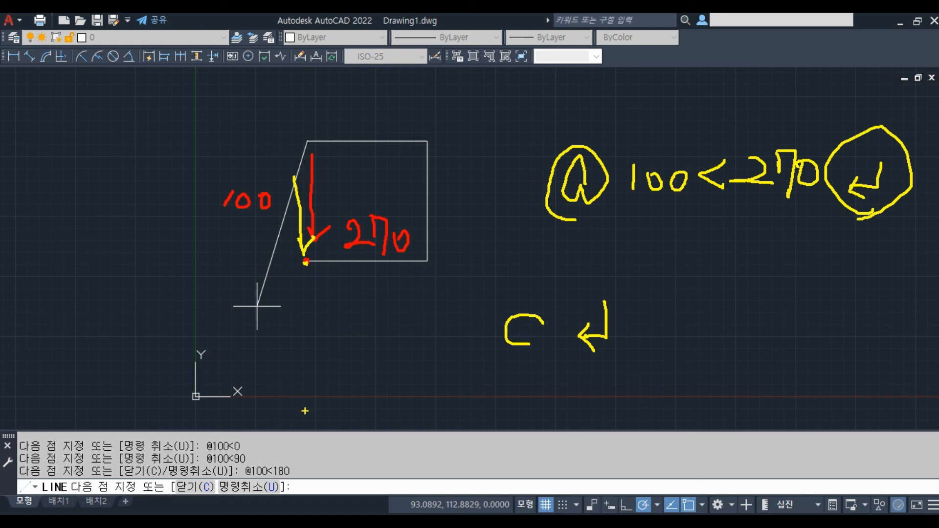
key("Escape")
Step: Close the square back to its starting point with the LINE command's Close option (C)
type("c")
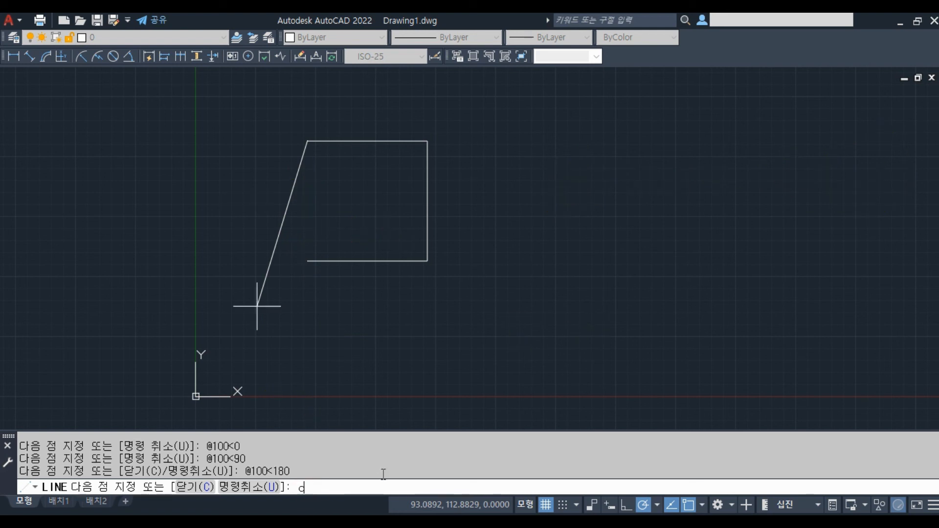
key("Return")
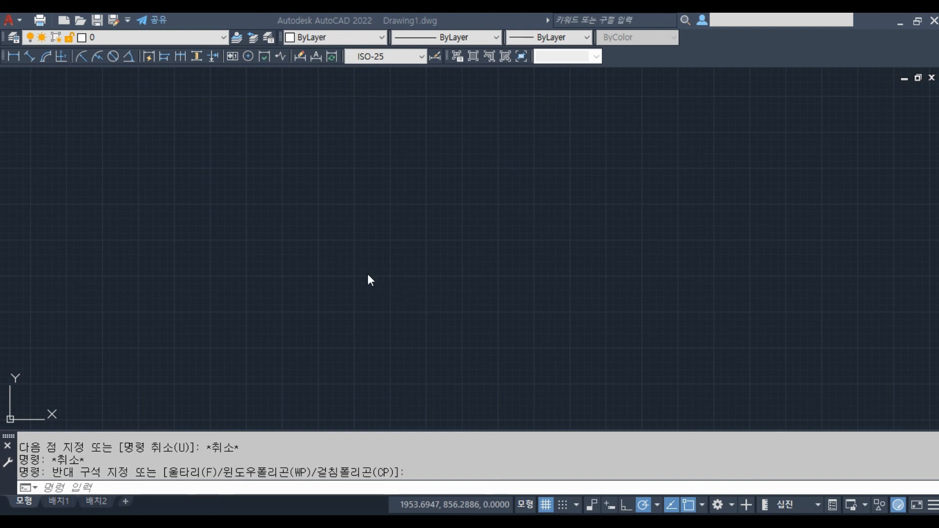
Step: Start a new LINE at a free spot and draw a horizontal lower edge toward 0° with a direct distance of 100
left_click(356, 291)
left_click(348, 305)
type("l")
key("Return")
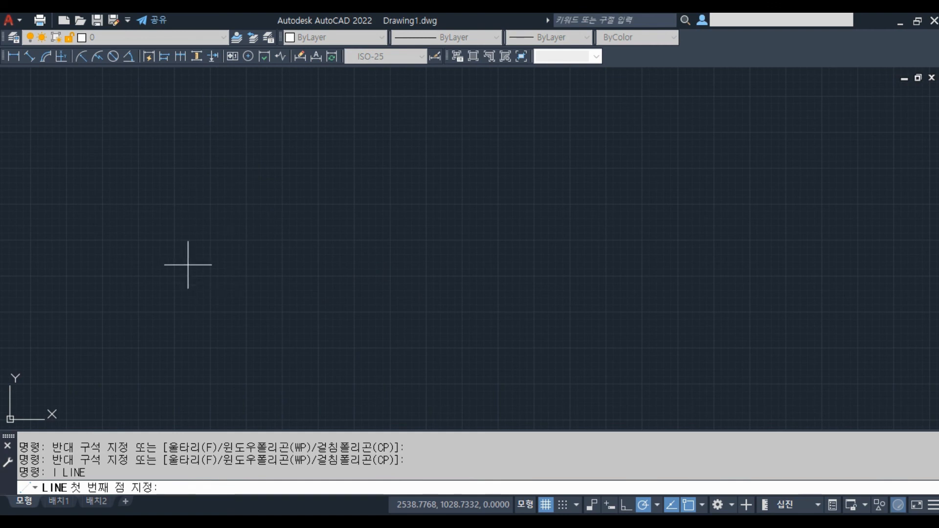
left_click(214, 231)
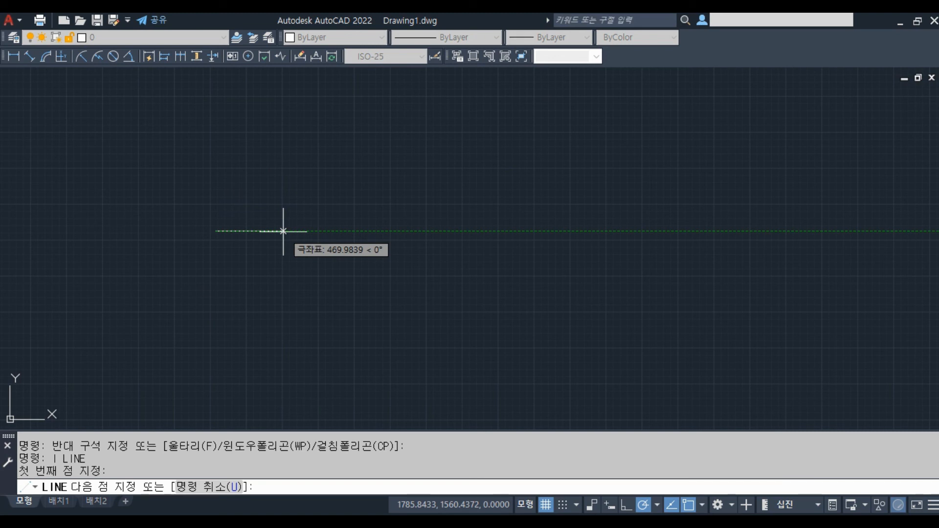
type("100")
key("Return")
Step: Continue the line vertically upward along the 90° tracking direction with a direct distance of 100
scroll(197, 229, "up", 6)
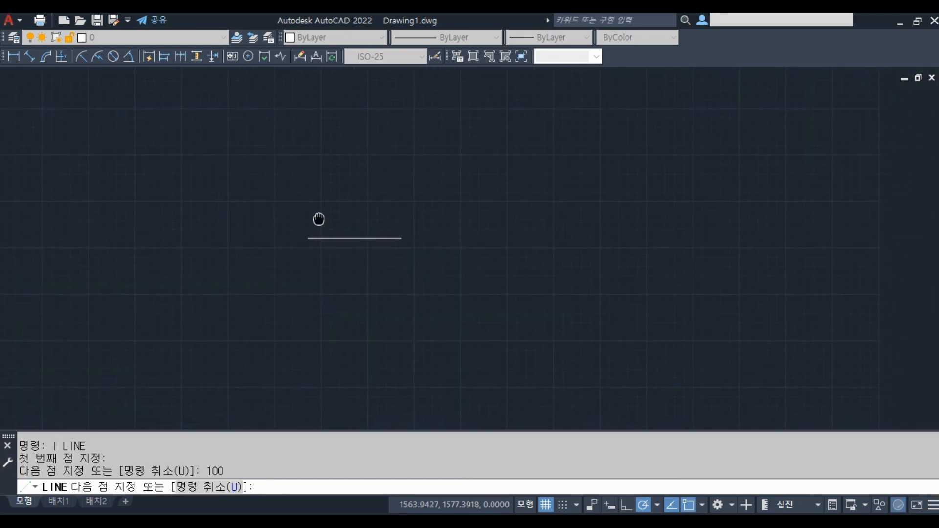
middle_click_drag(460, 279, 432, 306)
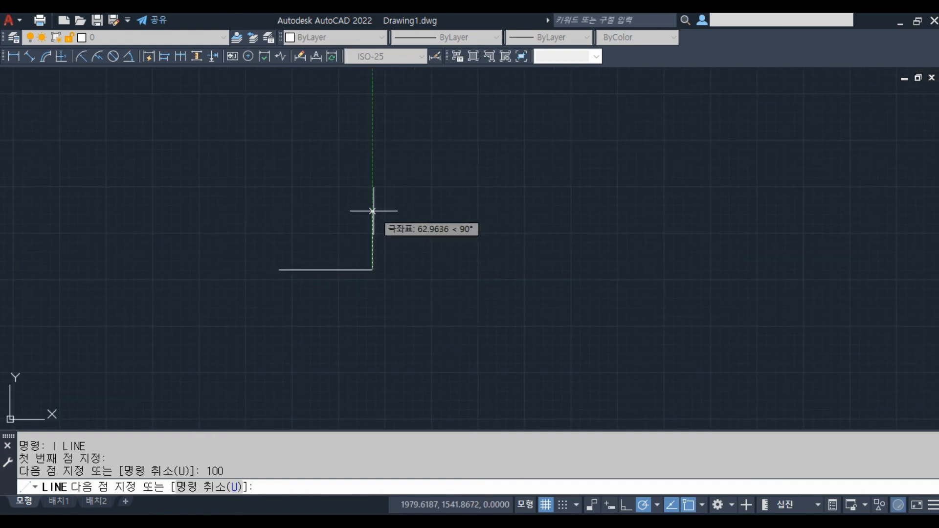
type("100")
key("Return")
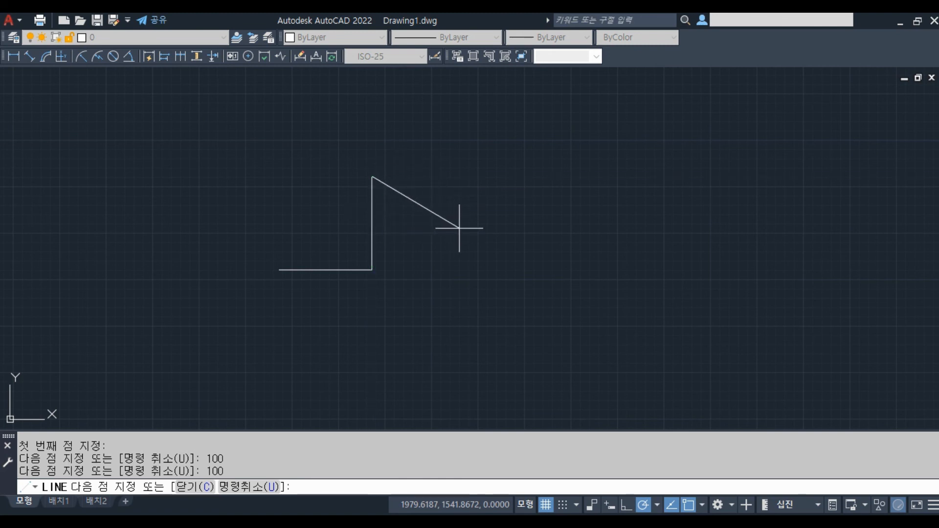
Step: Try a 100-unit segment slanting down and to the right from the vertical edge's upper end, and undo it
type("1")
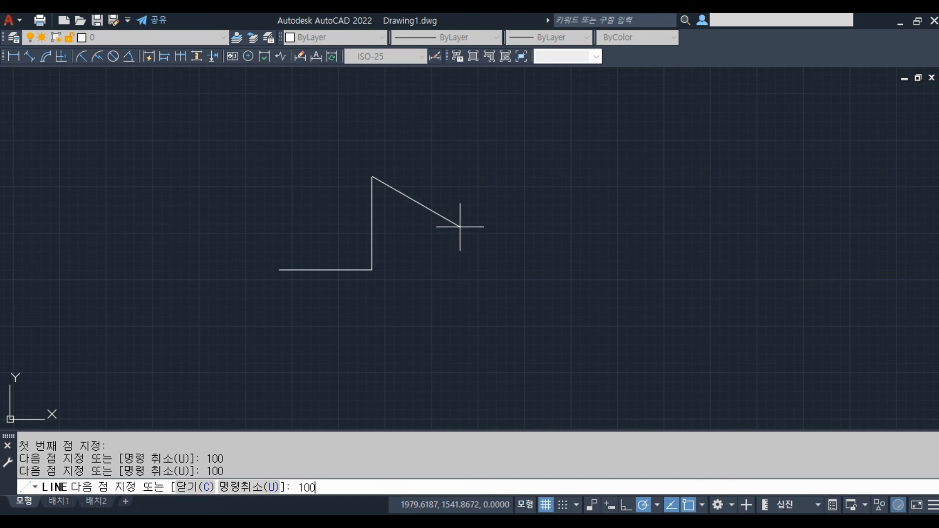
type("00")
key("Return")
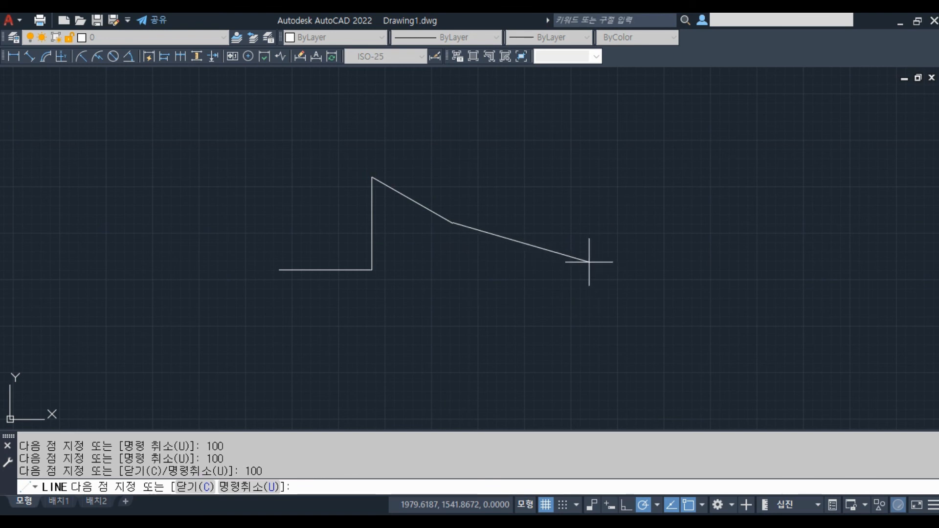
key("Return")
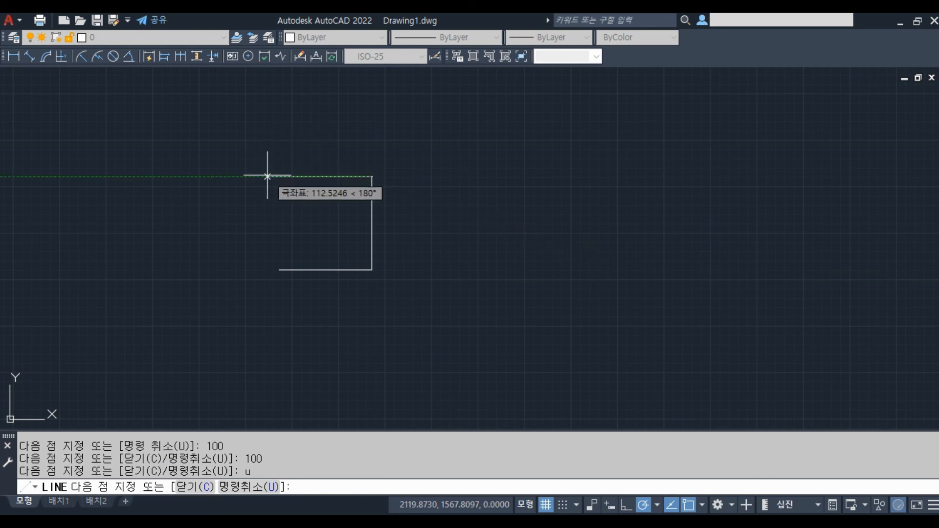
Step: Draw the upper edge 100 units toward 180°, join it down to the starting point and end the LINE command
key("Return")
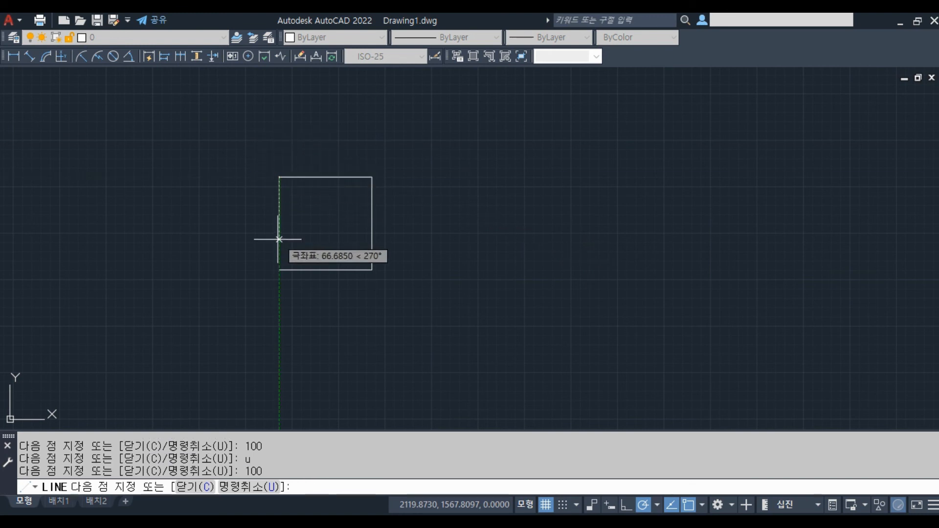
key("Return")
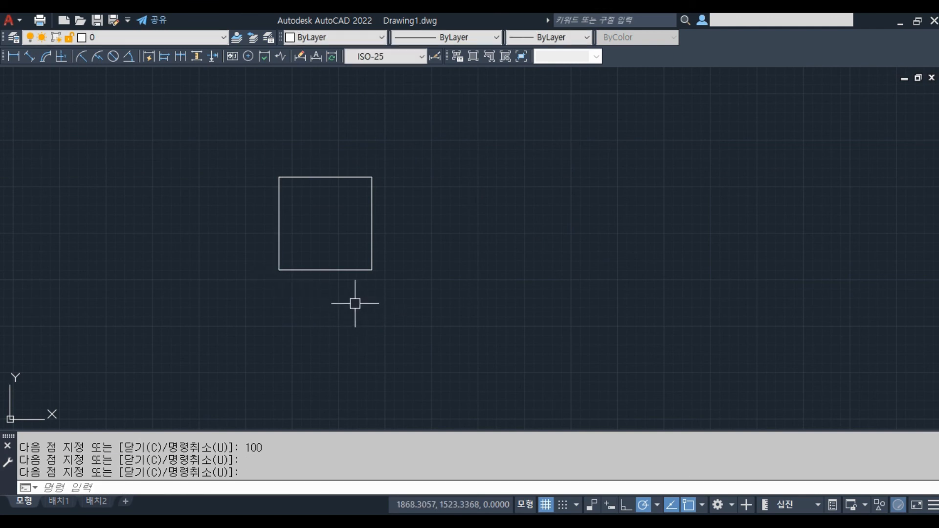